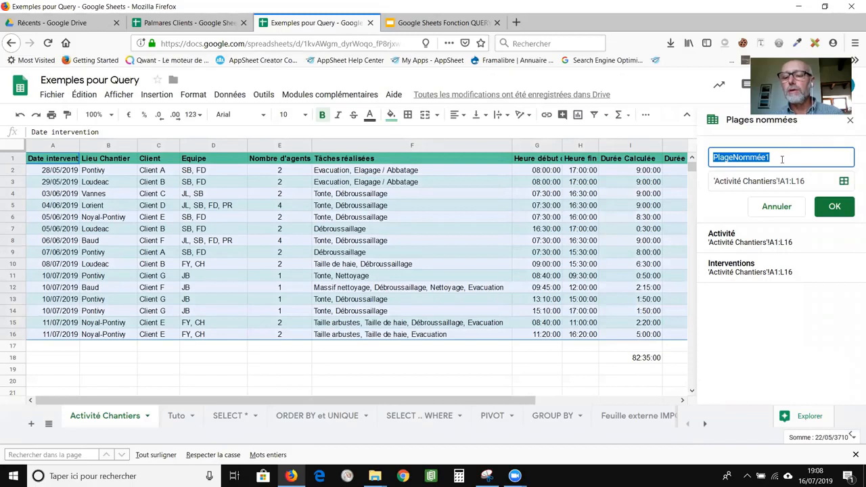
Rename PlageNommée1 to 'Intervention' for 'Activité Chantiers'!A1:L16, then go to the Tuto sheet.
{"action": "left_click", "coordinate": [731, 159]}
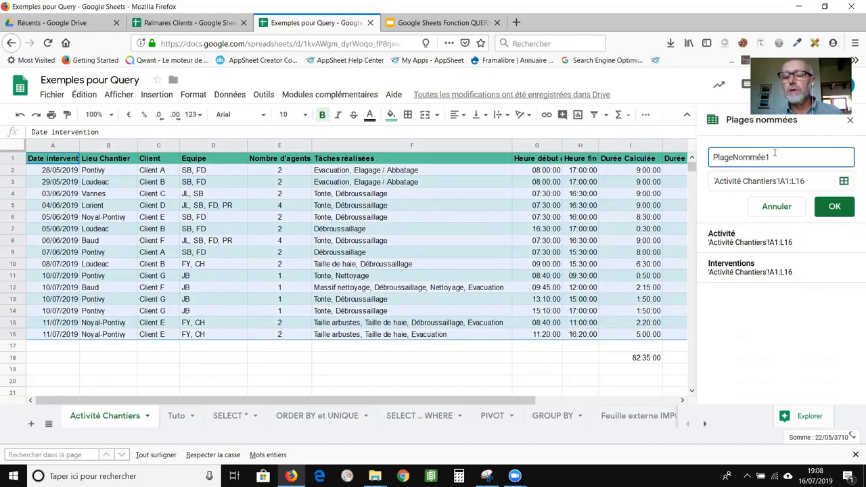
{"action": "key", "text": "shift+End"}
{"action": "key", "text": "ctrl+a"}
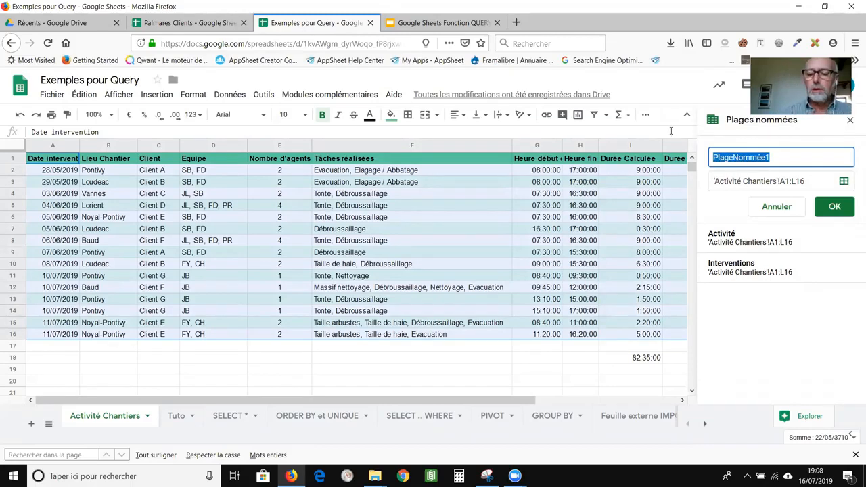
{"action": "type", "text": "Inter"}
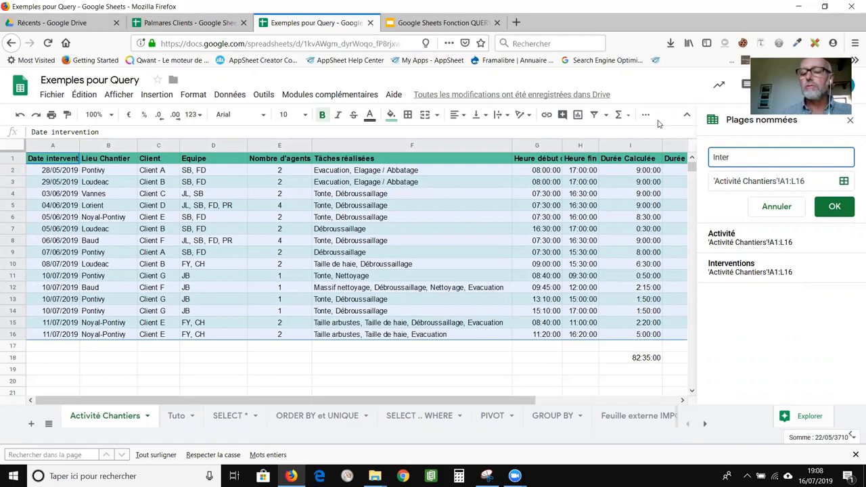
{"action": "type", "text": "ven"}
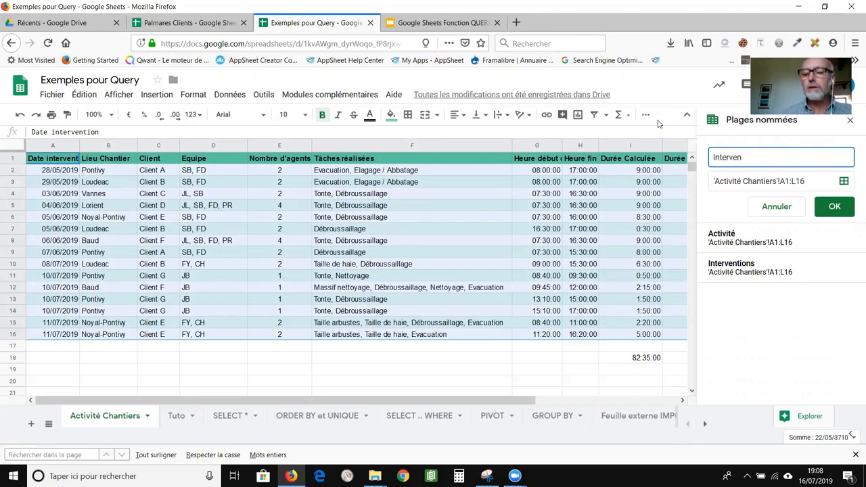
{"action": "type", "text": "tion"}
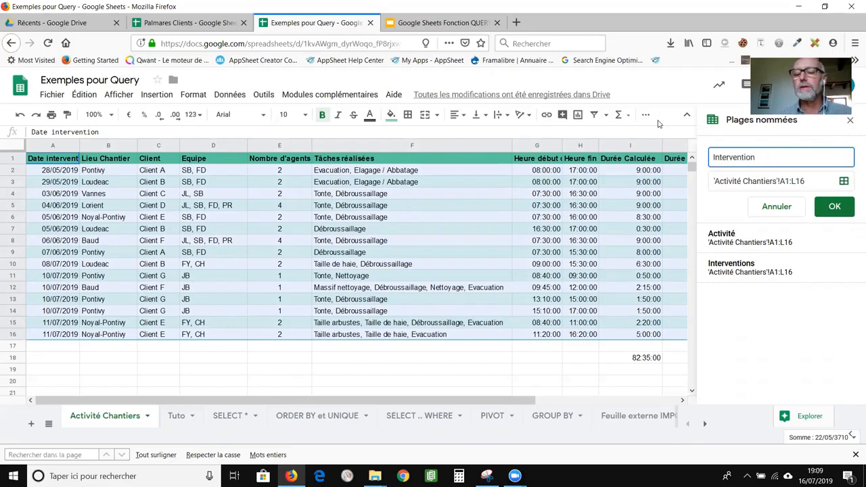
{"action": "left_click", "coordinate": [844, 207]}
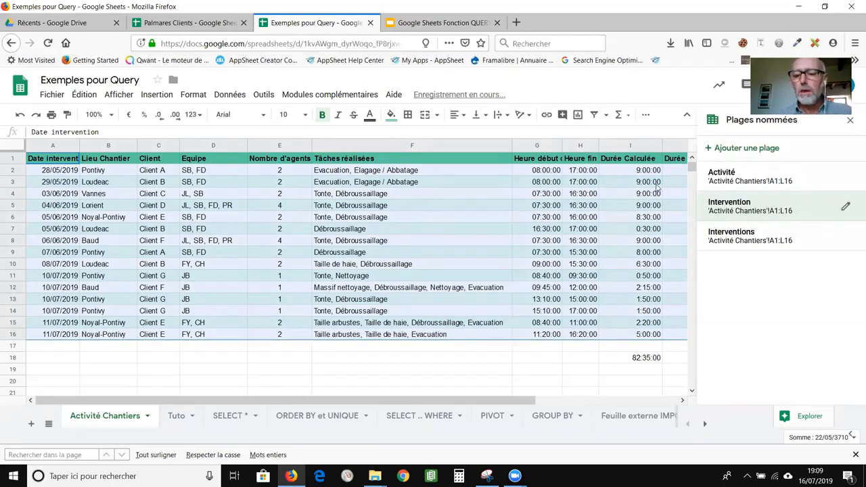
{"action": "left_click", "coordinate": [850, 120]}
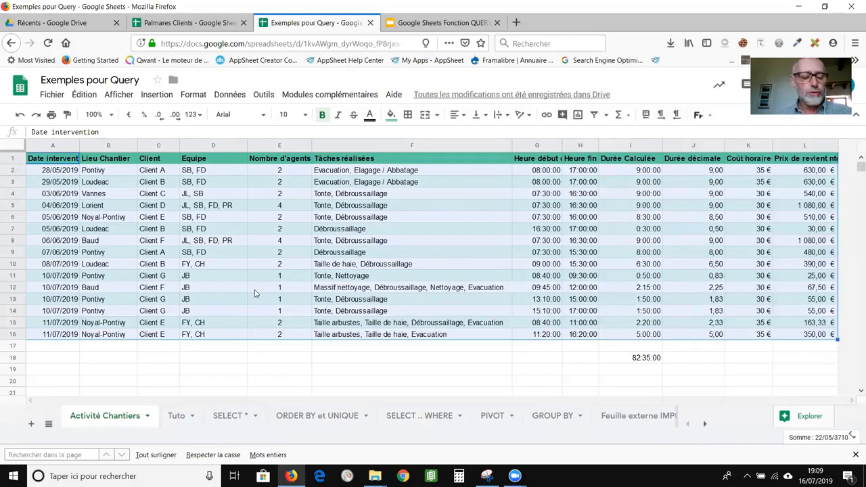
{"action": "left_click", "coordinate": [177, 416]}
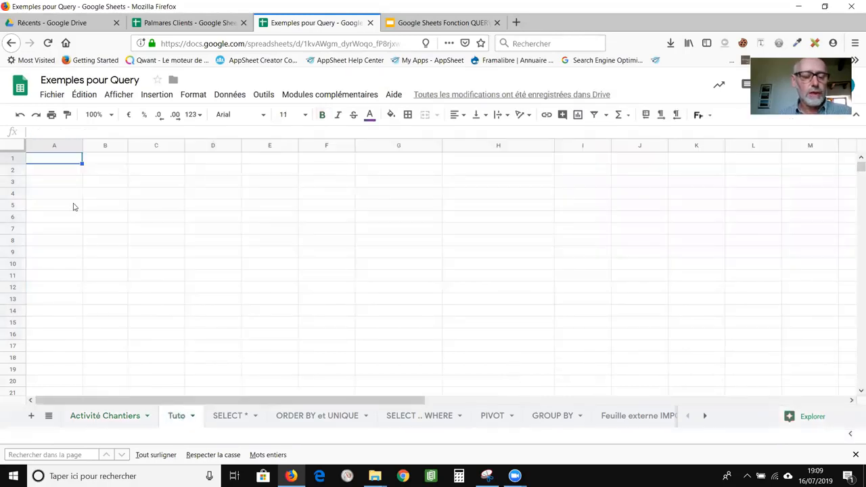
Enter =QUERY(Intervention;"Select *";1) in cell A4 of the Tuto sheet.
{"action": "left_click", "coordinate": [48, 200]}
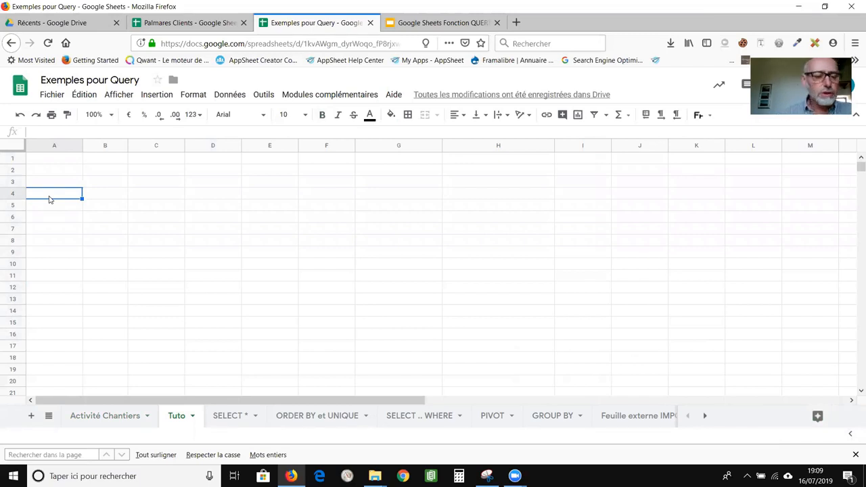
{"action": "type", "text": "="}
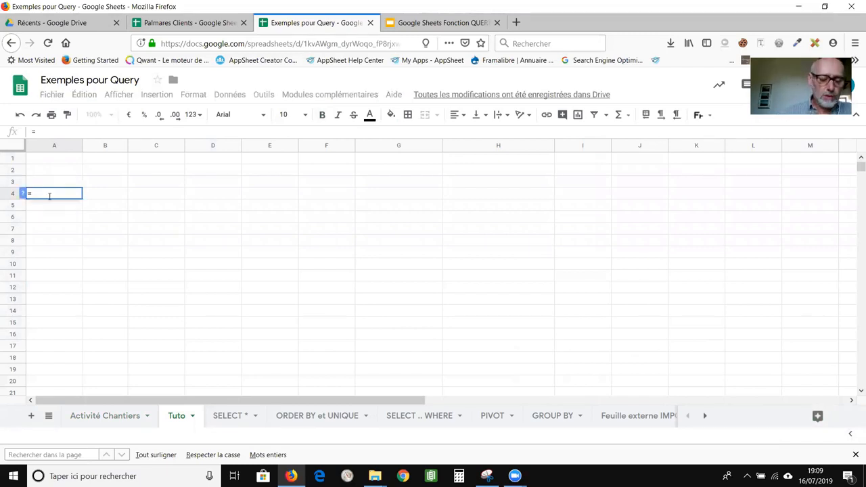
{"action": "type", "text": "quer"}
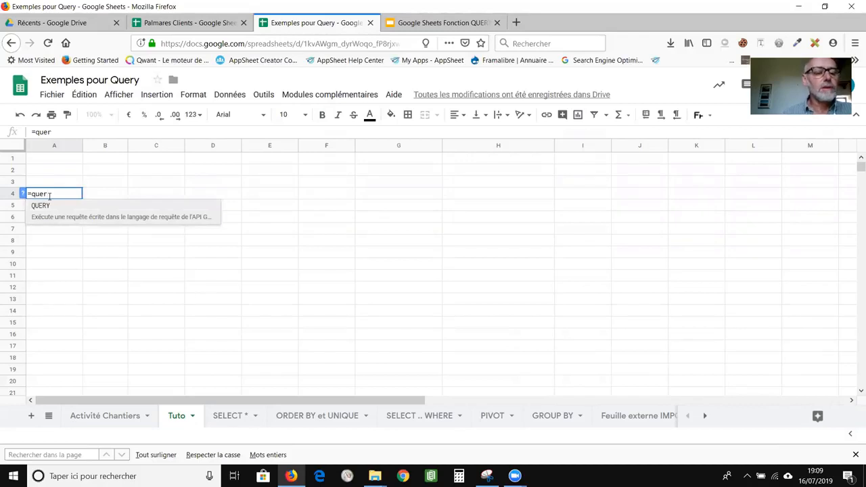
{"action": "left_click", "coordinate": [77, 217]}
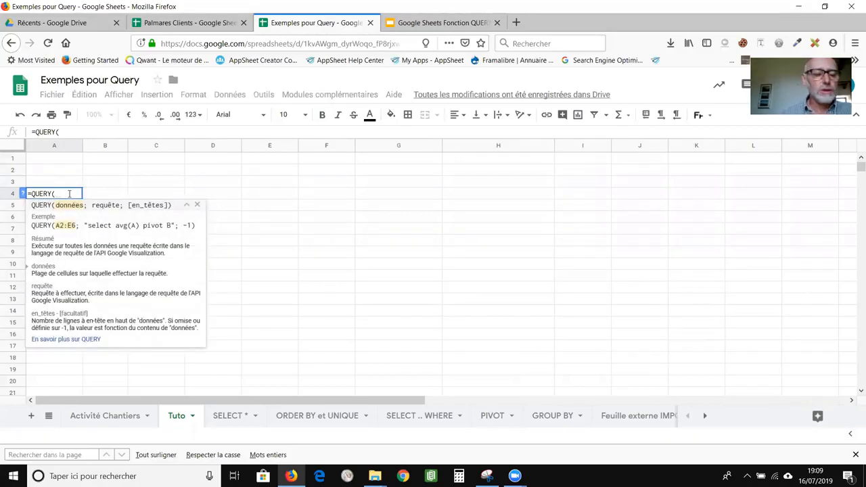
{"action": "type", "text": "inter"}
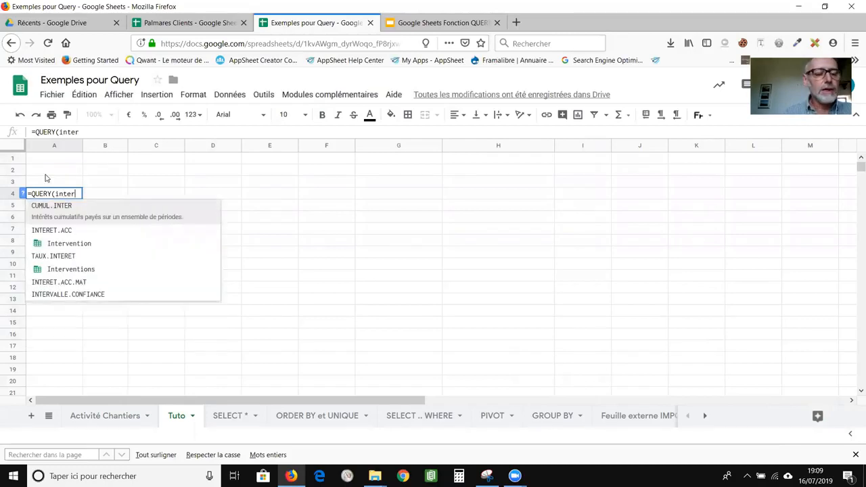
{"action": "left_click", "coordinate": [53, 247]}
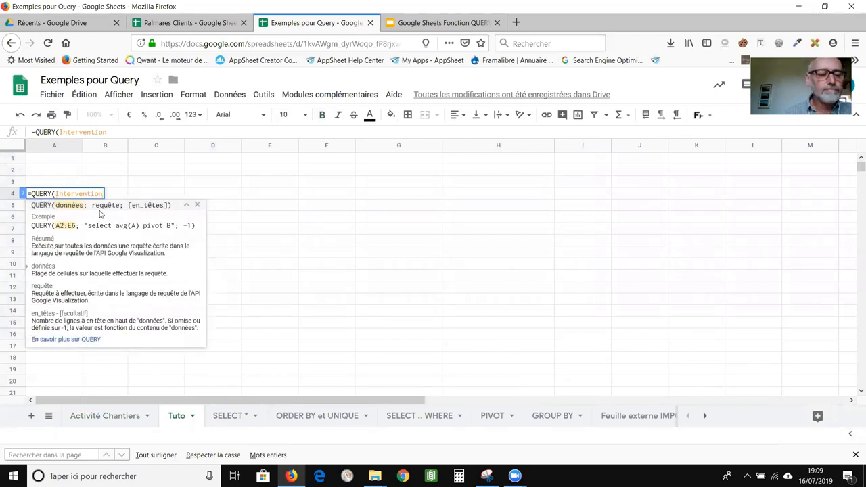
{"action": "type", "text": ":"}
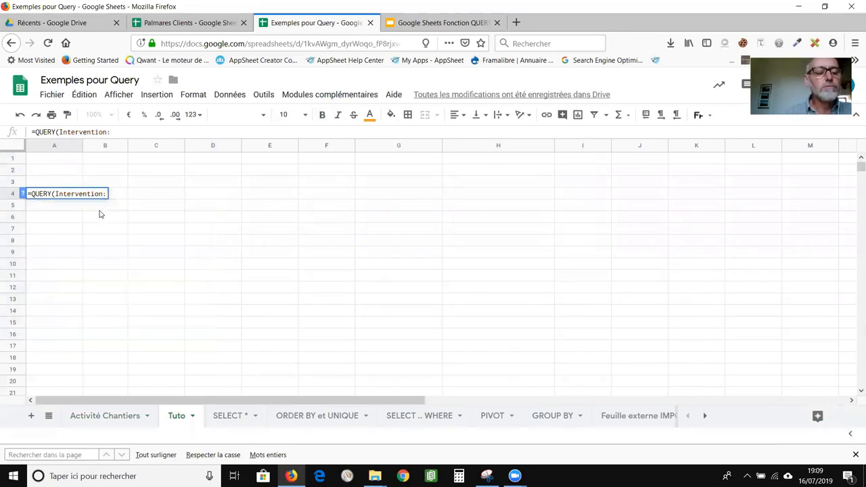
{"action": "key", "text": "BackSpace"}
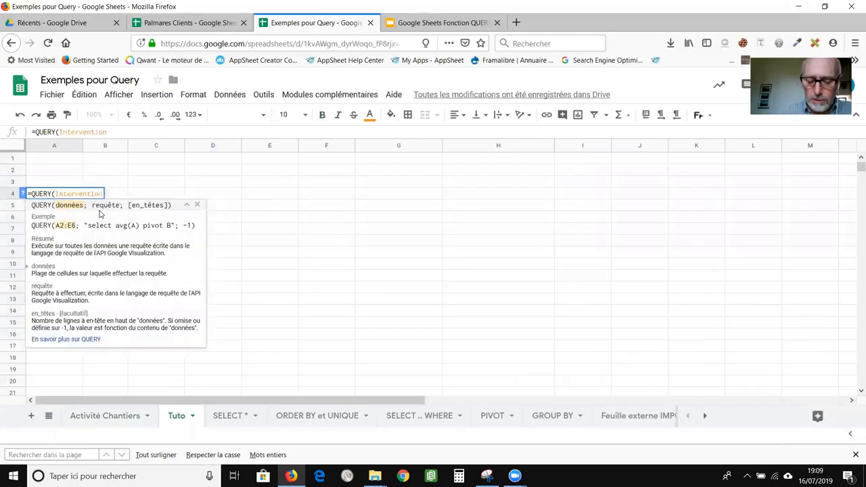
{"action": "type", "text": ";"}
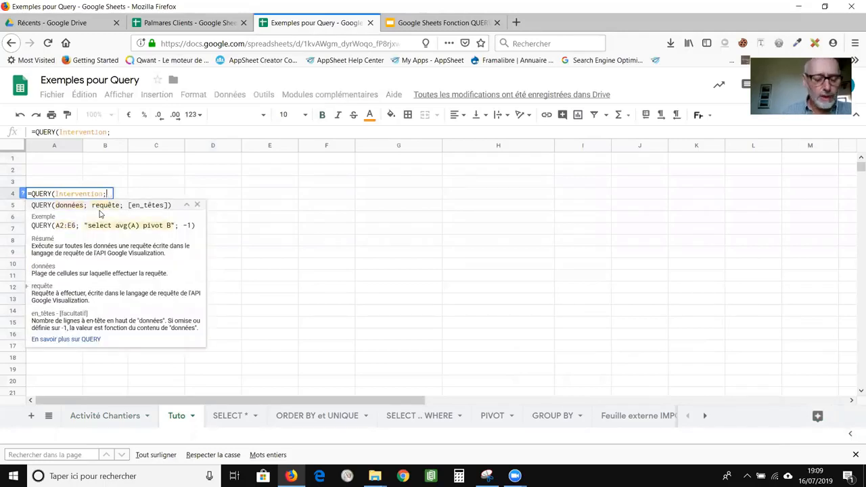
{"action": "type", "text": "\"Select "}
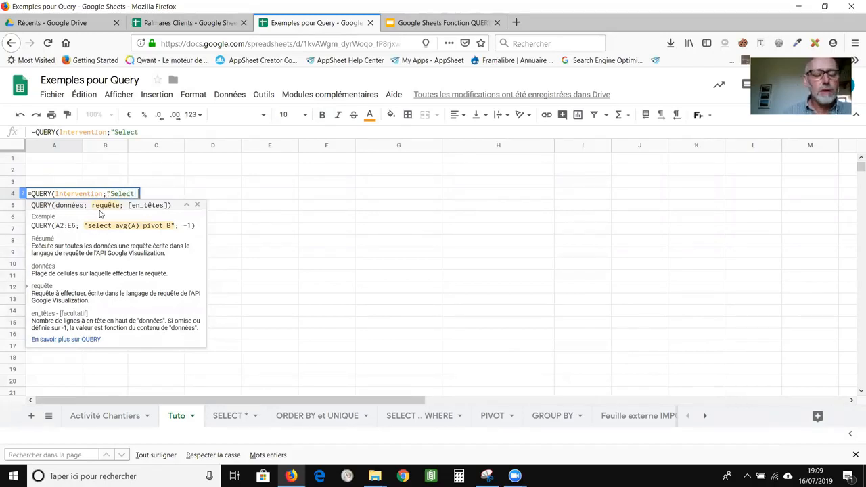
{"action": "type", "text": "*"}
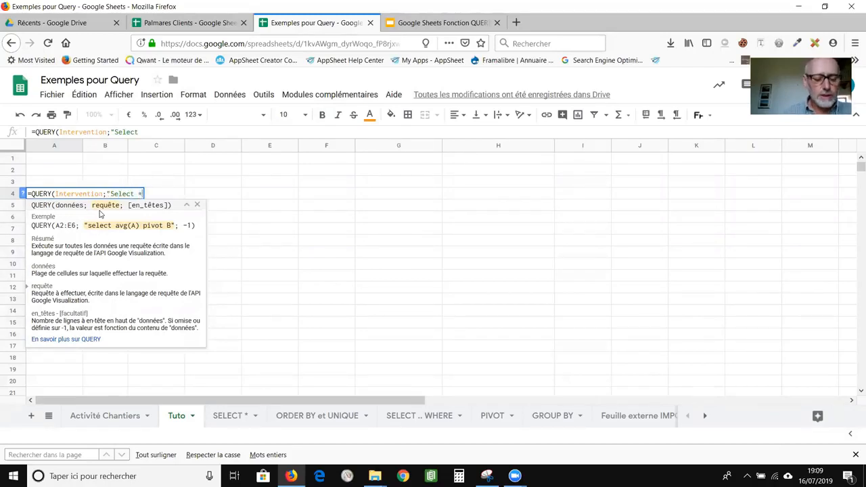
{"action": "type", "text": "\""}
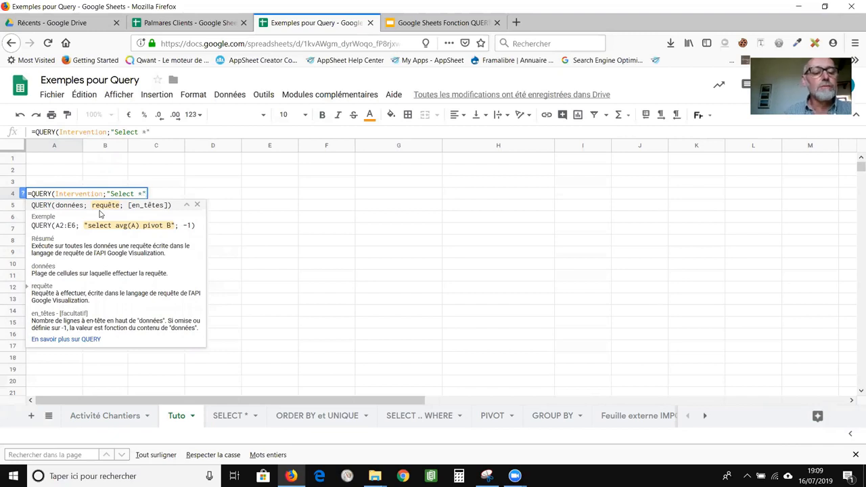
{"action": "type", "text": ";"}
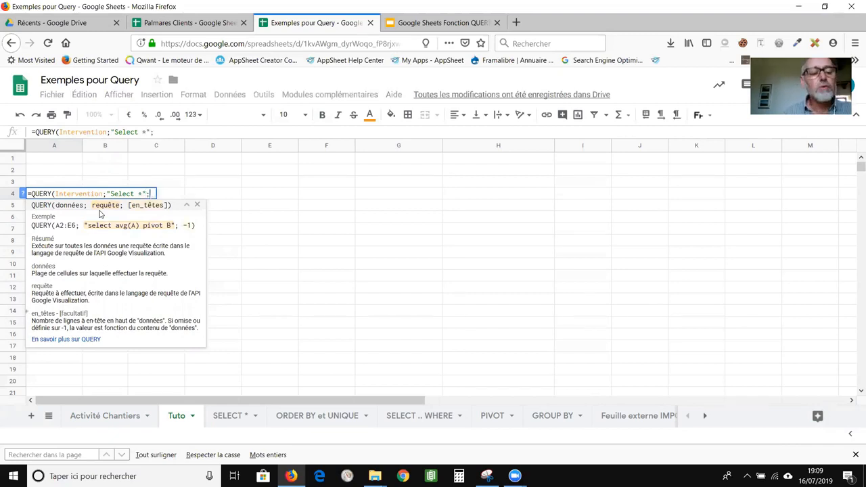
{"action": "type", "text": "1"}
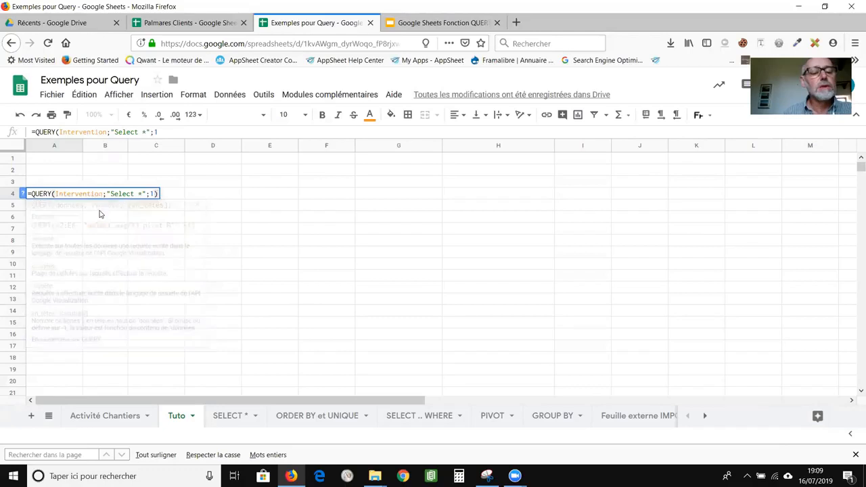
{"action": "key", "text": "Return"}
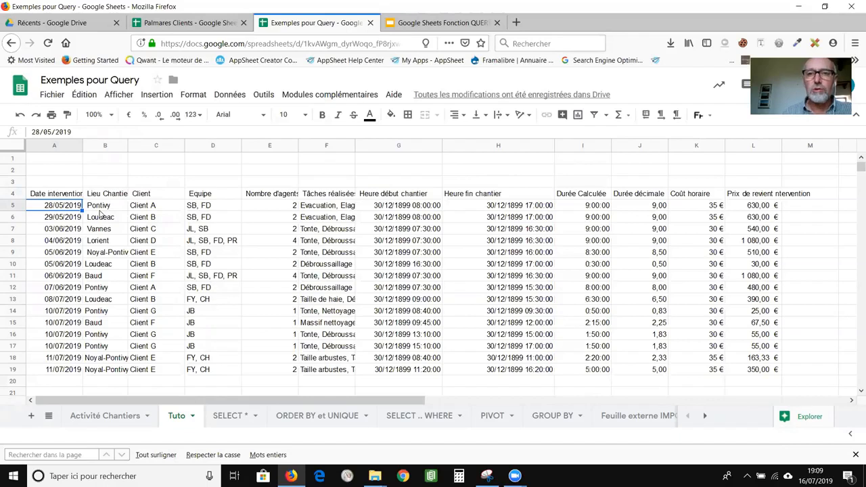
Change the A4 query to "Select A,B,C" so only date, site and client columns appear.
{"action": "key", "text": "Up"}
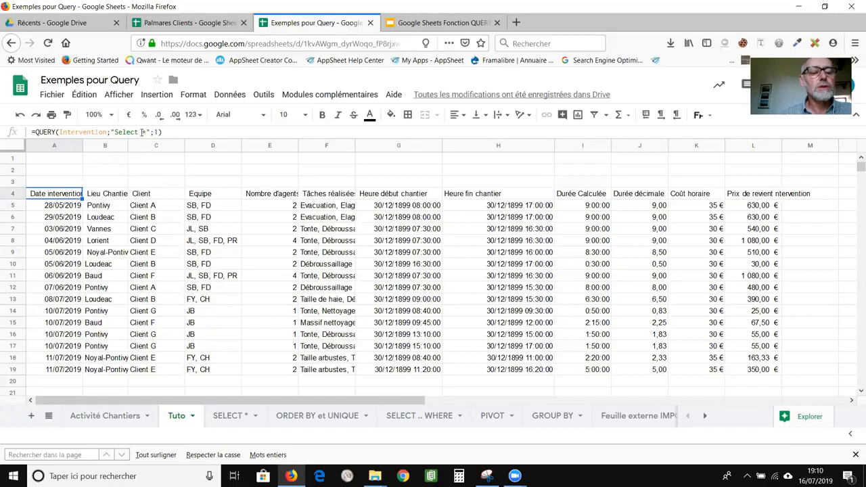
{"action": "left_click", "coordinate": [143, 131]}
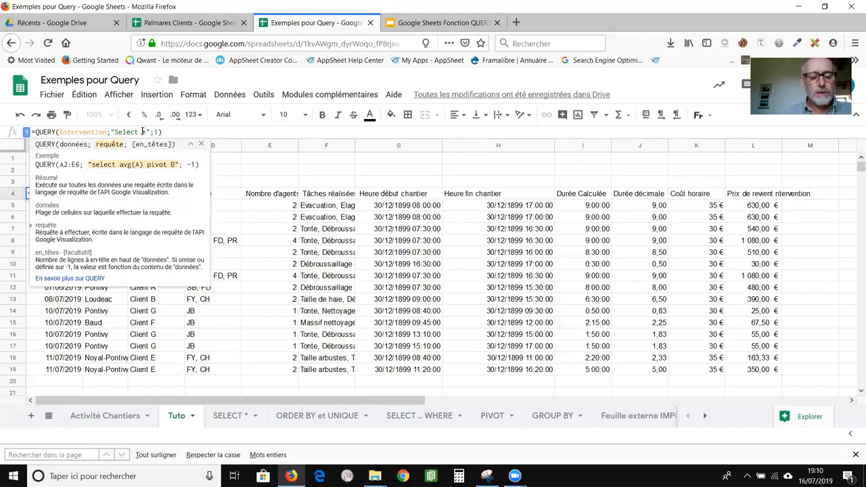
{"action": "type", "text": "A,B,"}
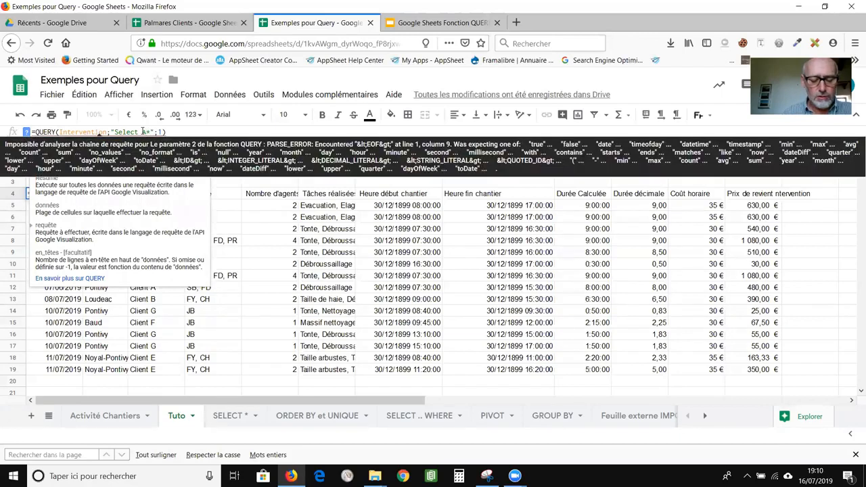
{"action": "type", "text": "C"}
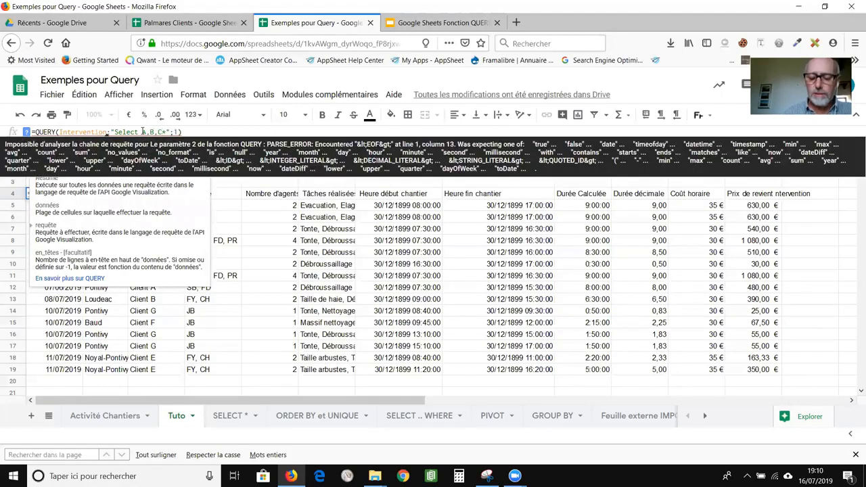
{"action": "key", "text": "Delete"}
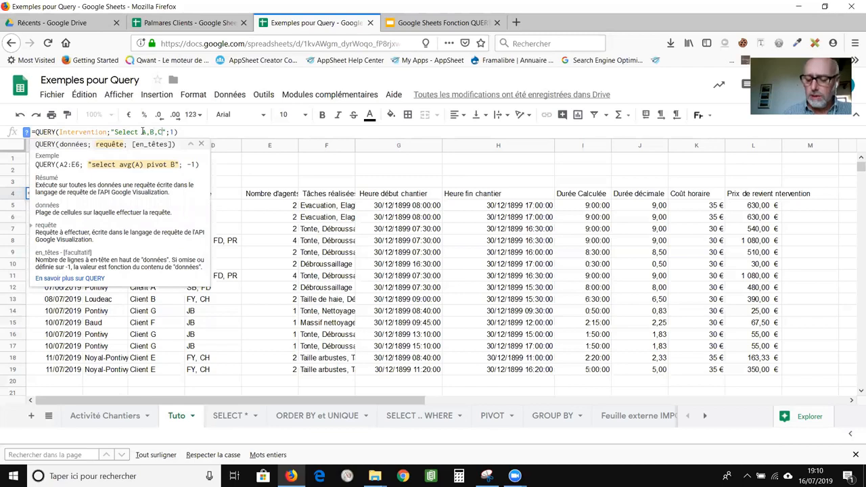
{"action": "key", "text": "Return"}
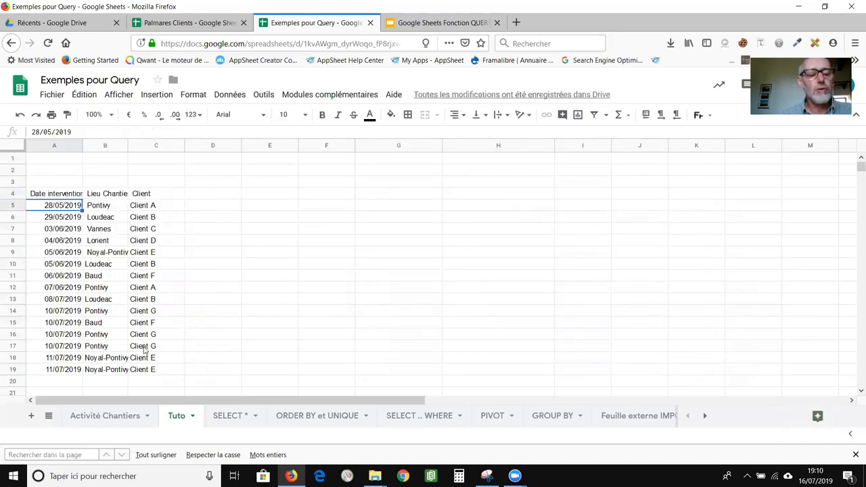
Append ORDER BY B to the A4 query so rows sort by worksite location.
{"action": "left_click", "coordinate": [68, 195]}
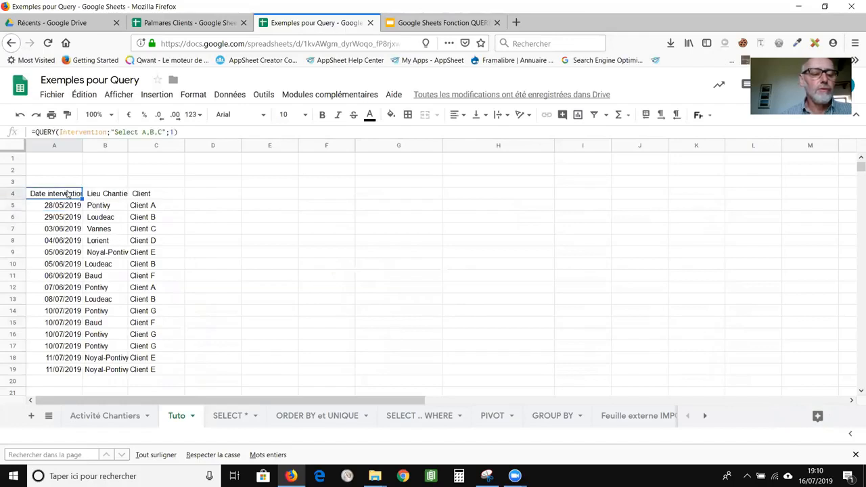
{"action": "left_click", "coordinate": [159, 132]}
{"action": "type", "text": "C"}
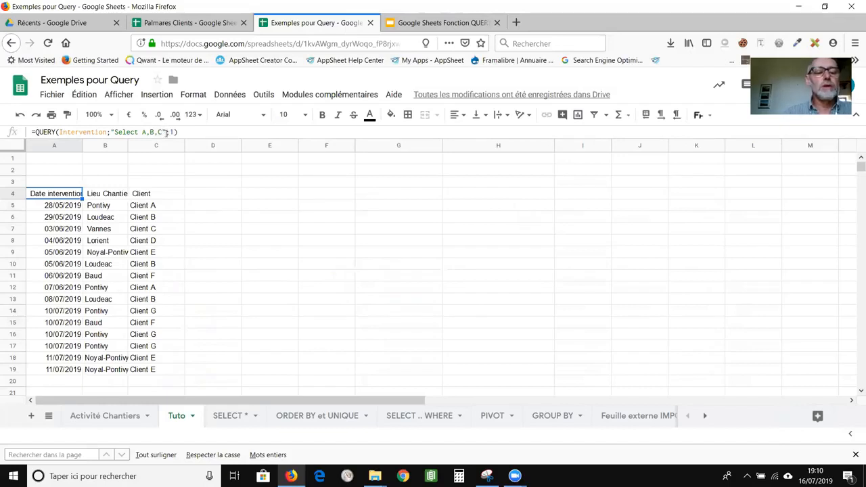
{"action": "type", "text": "\""}
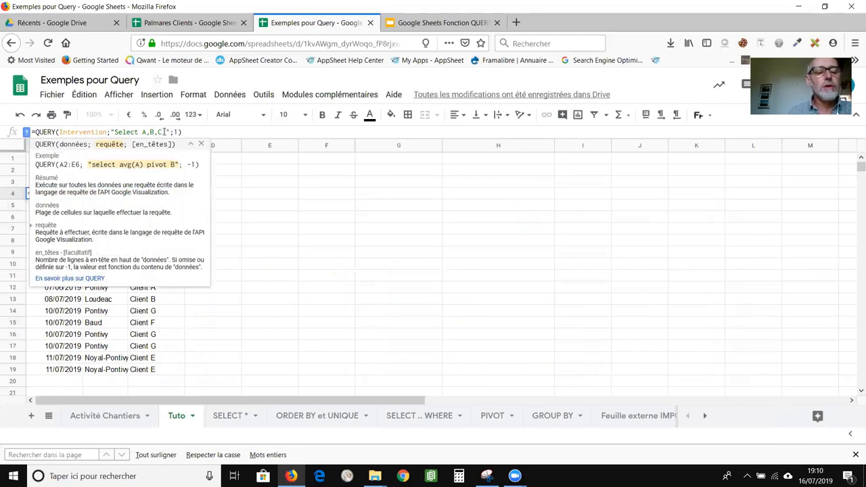
{"action": "type", "text": " ORDER"}
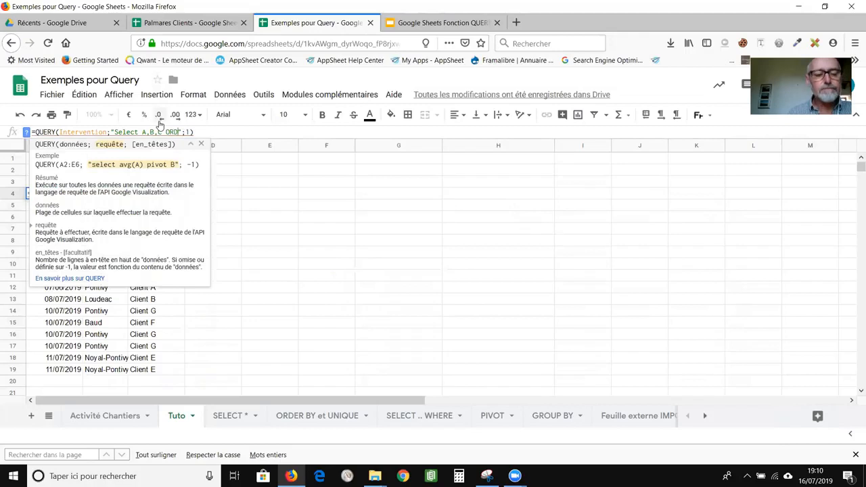
{"action": "type", "text": " BY "}
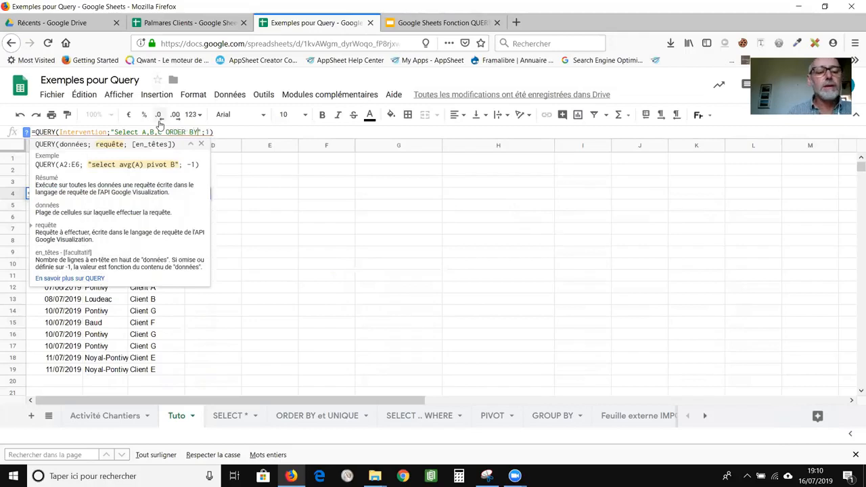
{"action": "type", "text": "B"}
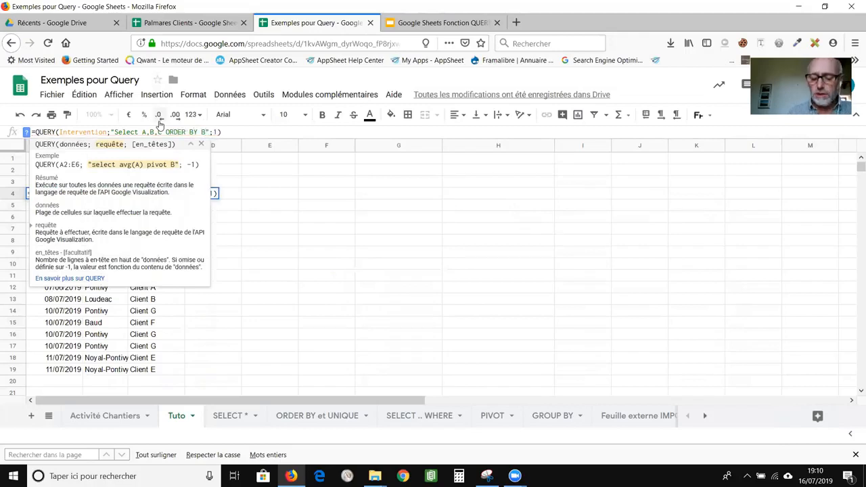
{"action": "key", "text": "Return"}
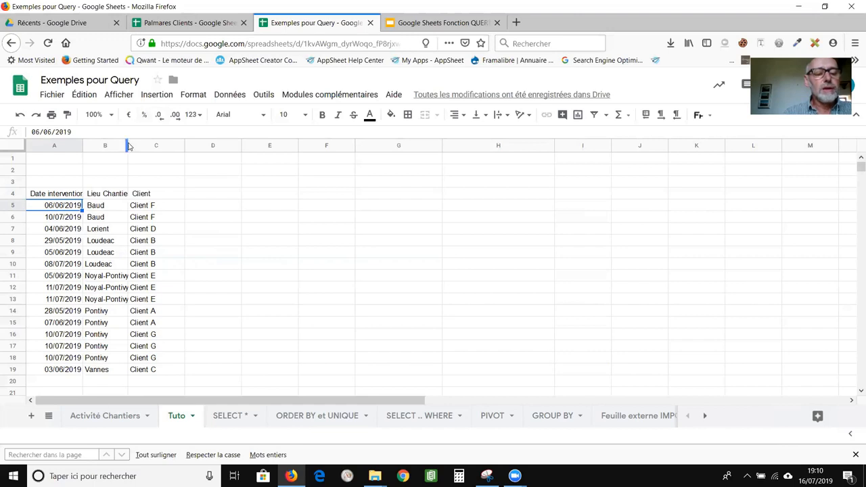
Widen column B and edit the query string to "Select B ORDER BY B DESC".
{"action": "left_click_drag", "start_coordinate": [128, 147], "coordinate": [139, 146]}
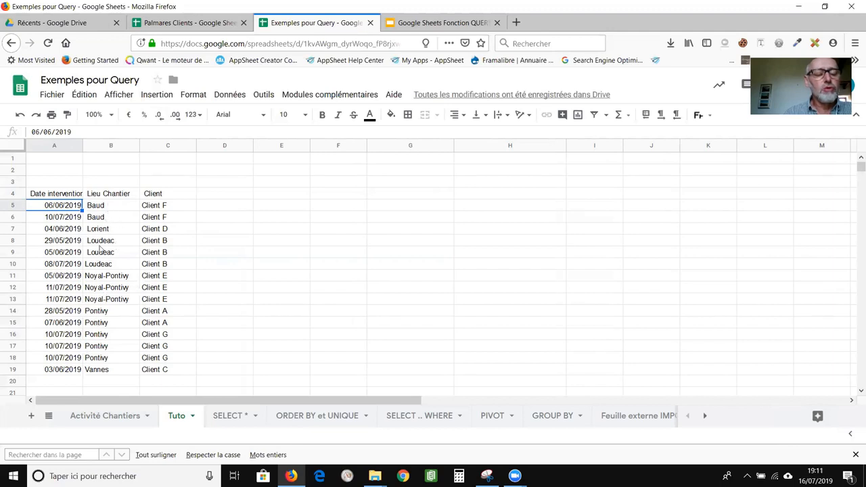
{"action": "left_click", "coordinate": [75, 194]}
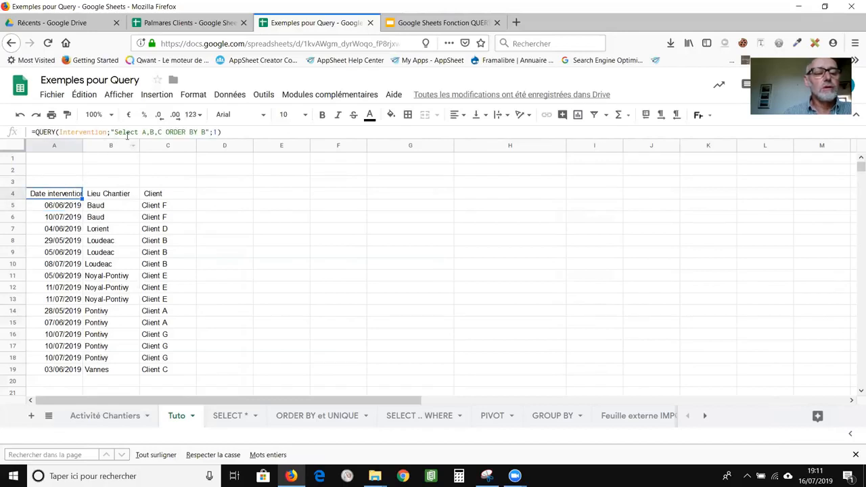
{"action": "double_click", "coordinate": [143, 132]}
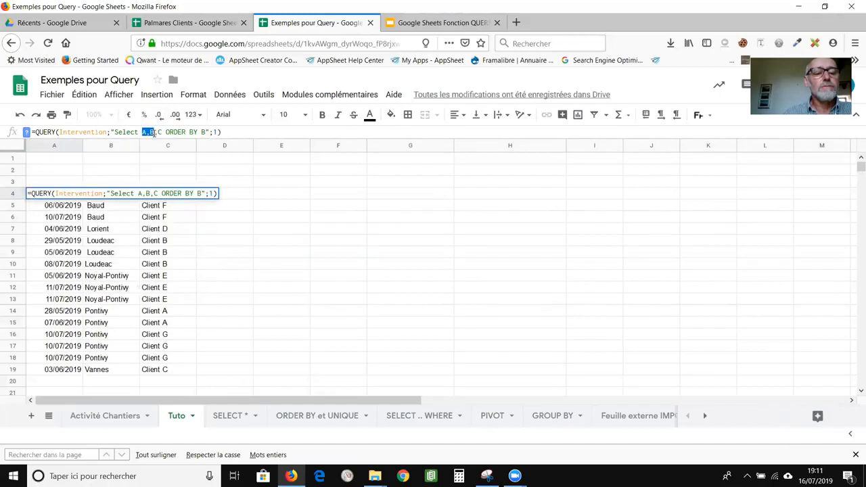
{"action": "key", "text": "Delete"}
{"action": "left_click_drag", "start_coordinate": [146, 132], "coordinate": [157, 133]}
{"action": "key", "text": "Delete"}
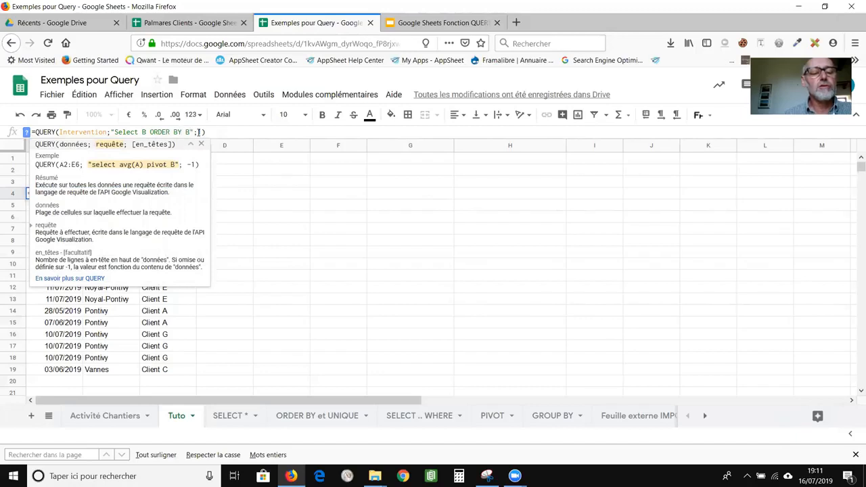
{"action": "left_click", "coordinate": [191, 132]}
{"action": "type", "text": "DESC"}
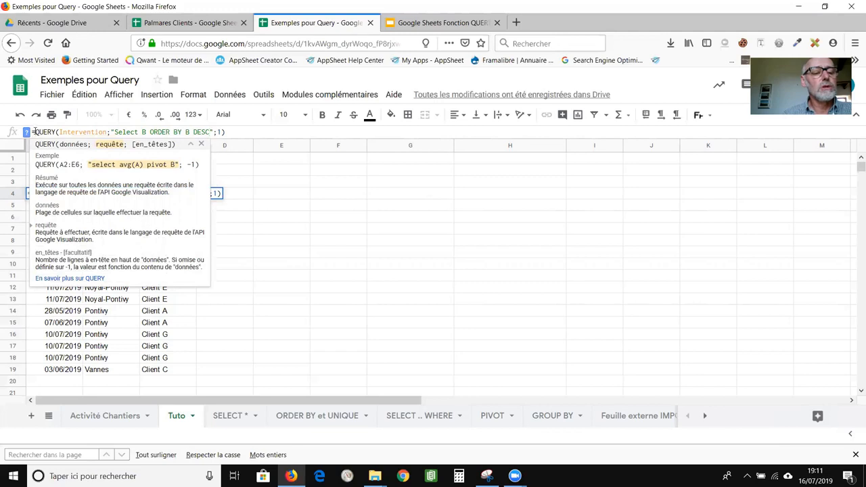
Wrap the formula as =unique(QUERY(Intervention;"Select B ORDER BY B DESC";1)).
{"action": "left_click", "coordinate": [33, 132]}
{"action": "type", "text": "un"}
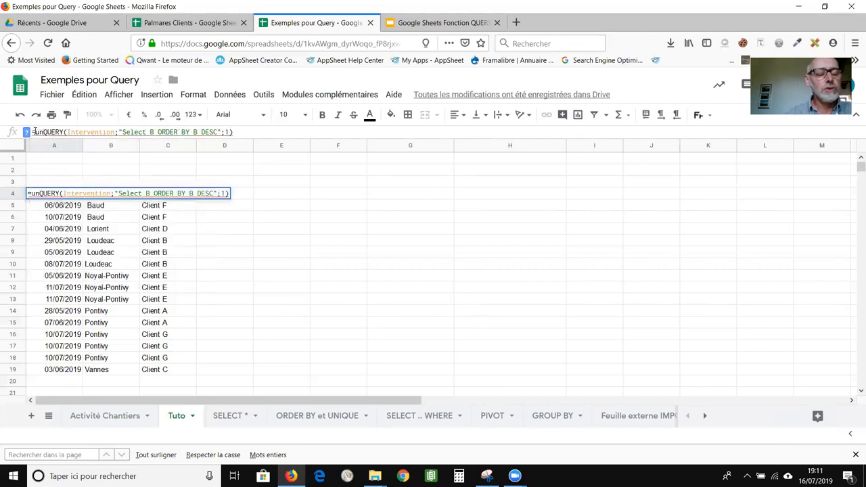
{"action": "type", "text": "ique("}
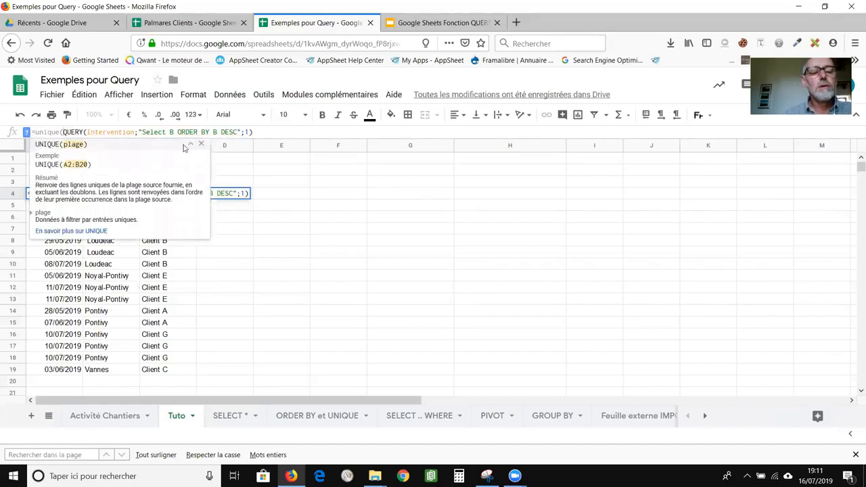
{"action": "left_click", "coordinate": [252, 132]}
{"action": "type", "text": ")"}
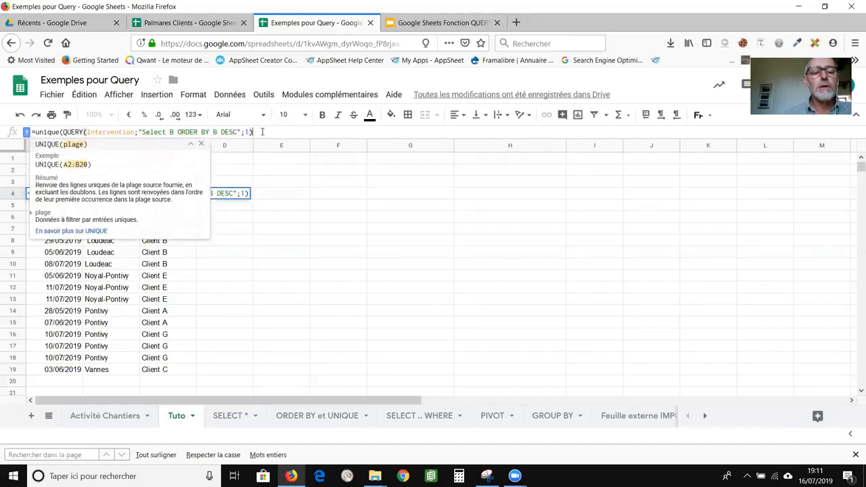
{"action": "type", "text": ")"}
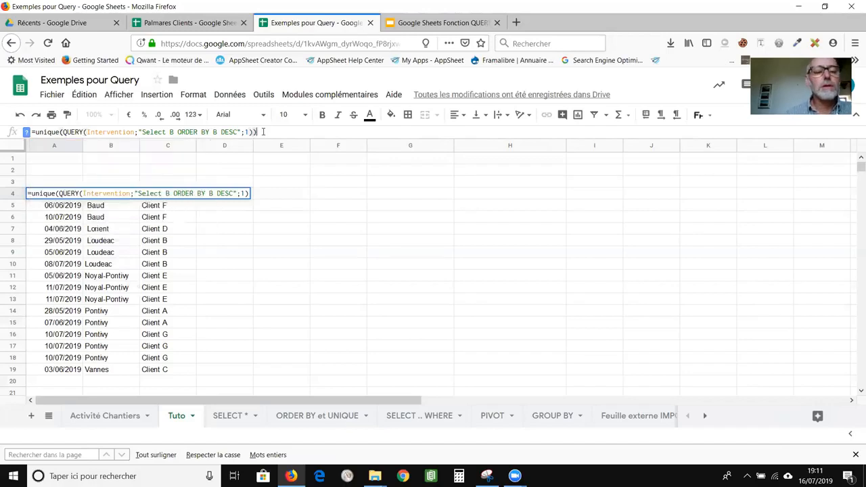
{"action": "key", "text": "Return"}
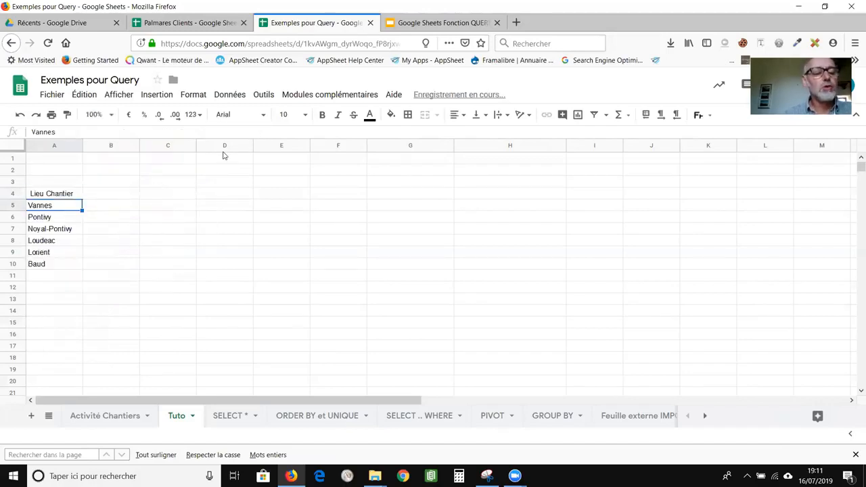
{"action": "left_click", "coordinate": [52, 194]}
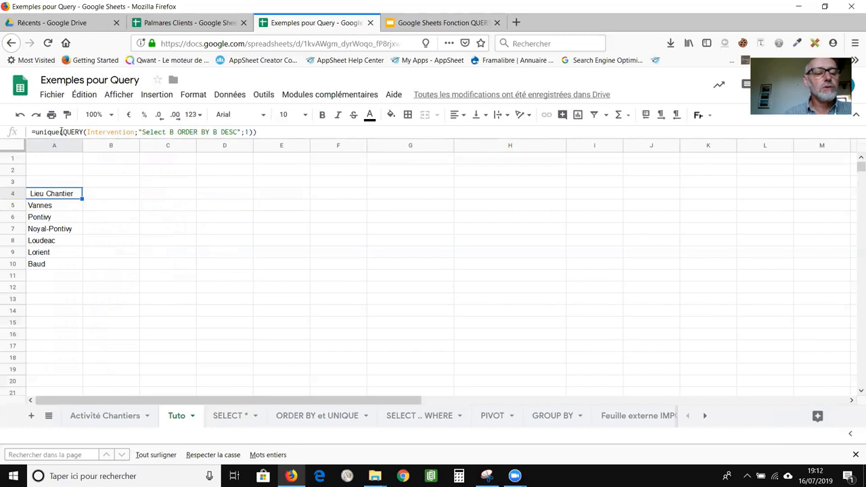
Strip the unique() wrapper and clear the query's column list and sort clause.
{"action": "left_click_drag", "start_coordinate": [63, 131], "coordinate": [39, 133]}
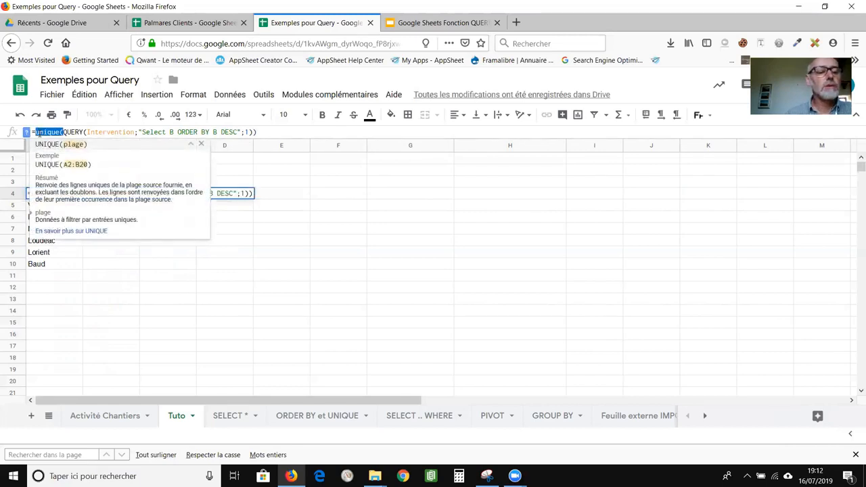
{"action": "key", "text": "Delete"}
{"action": "key", "text": "Delete"}
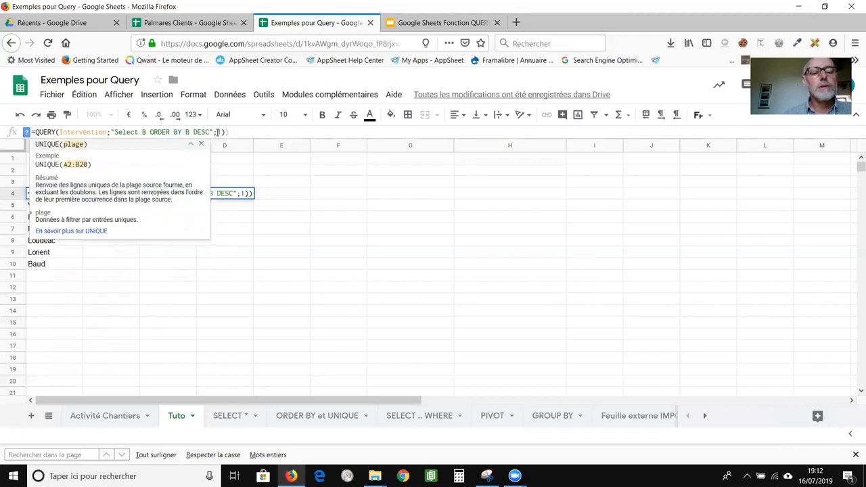
{"action": "left_click", "coordinate": [232, 132]}
{"action": "key", "text": "BackSpace"}
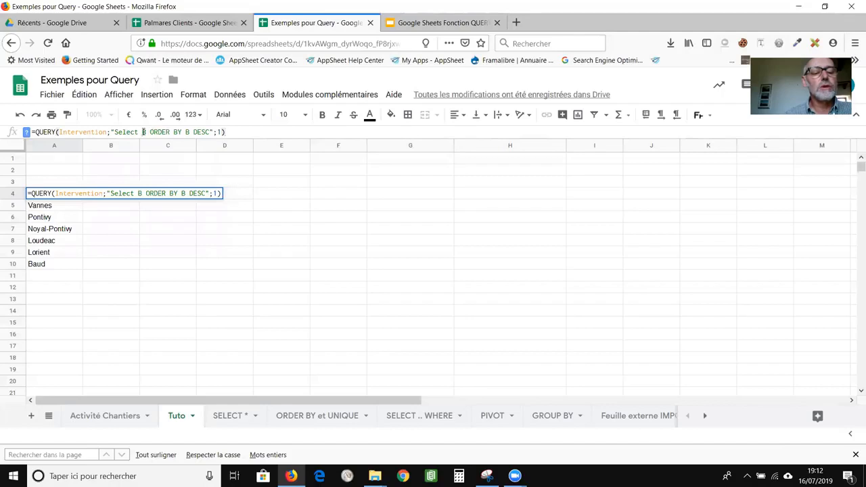
{"action": "left_click_drag", "start_coordinate": [143, 132], "coordinate": [214, 133]}
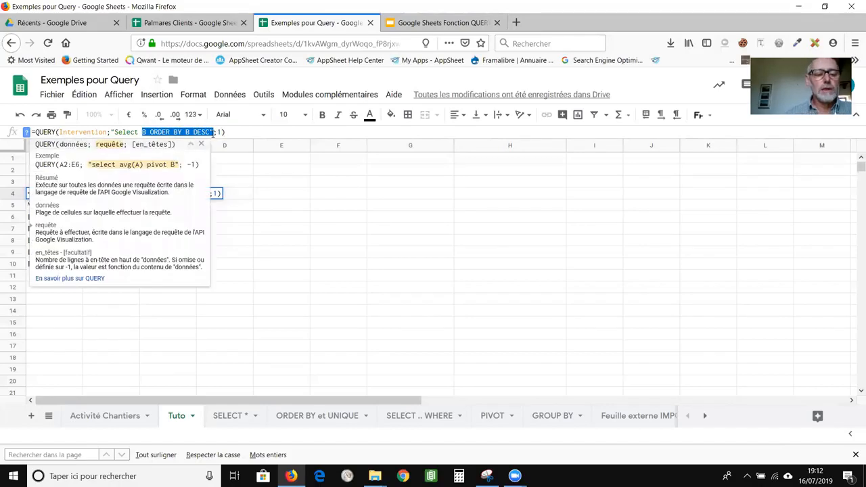
{"action": "key", "text": "BackSpace"}
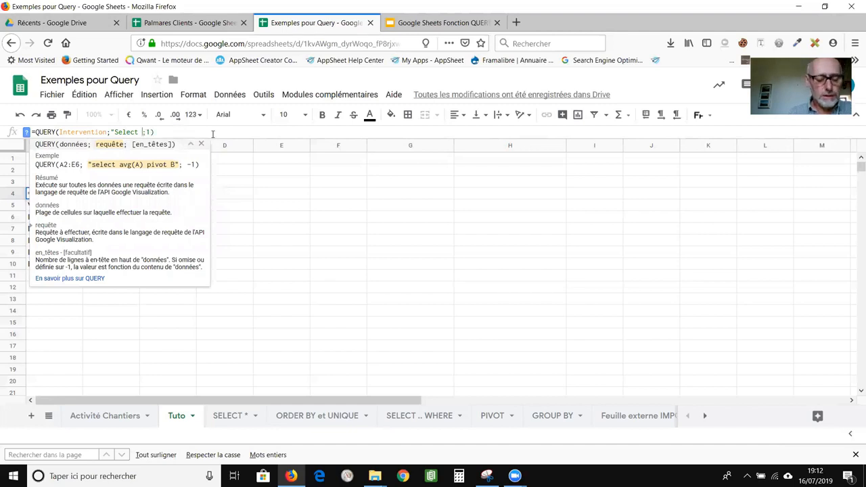
Set the query string to "Select A,B,C WHERE C='Client A' OR C='Client F'" and commit.
{"action": "type", "text": "A"}
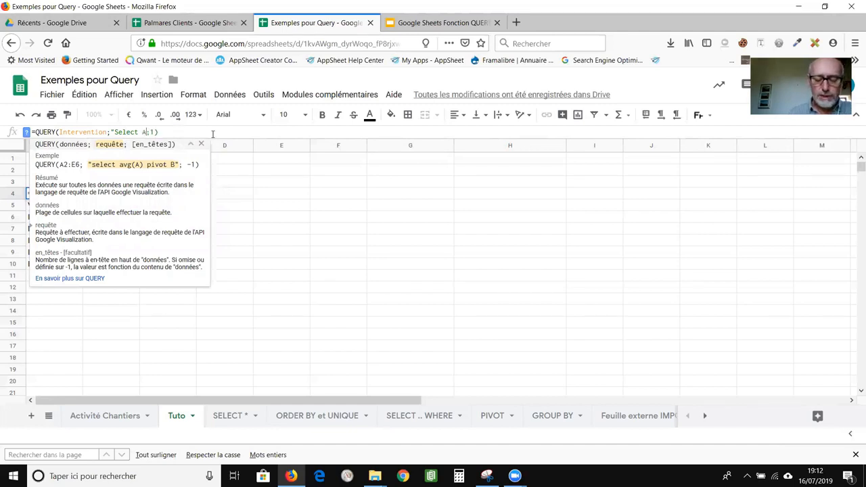
{"action": "type", "text": ",B,"}
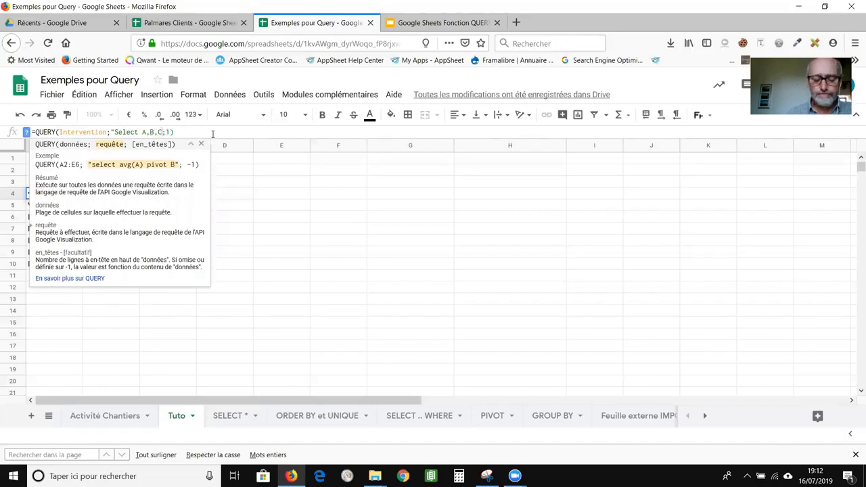
{"action": "type", "text": "C WHERE"}
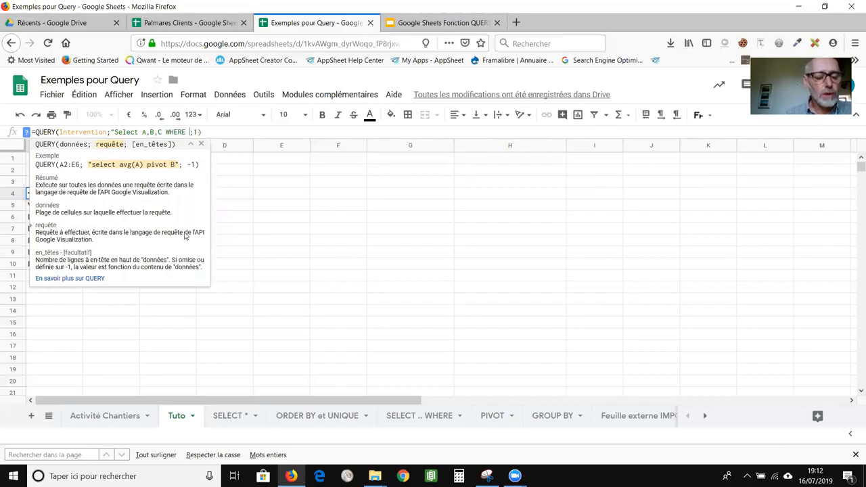
{"action": "left_click", "coordinate": [123, 415]}
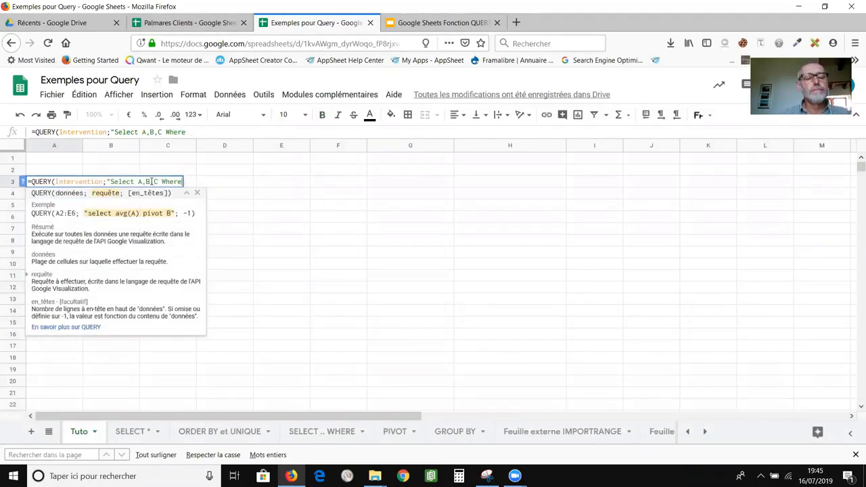
{"action": "key", "text": "BackSpace"}
{"action": "key", "text": "BackSpace"}
{"action": "key", "text": "BackSpace"}
{"action": "key", "text": "BackSpace"}
{"action": "type", "text": "HERE C='"}
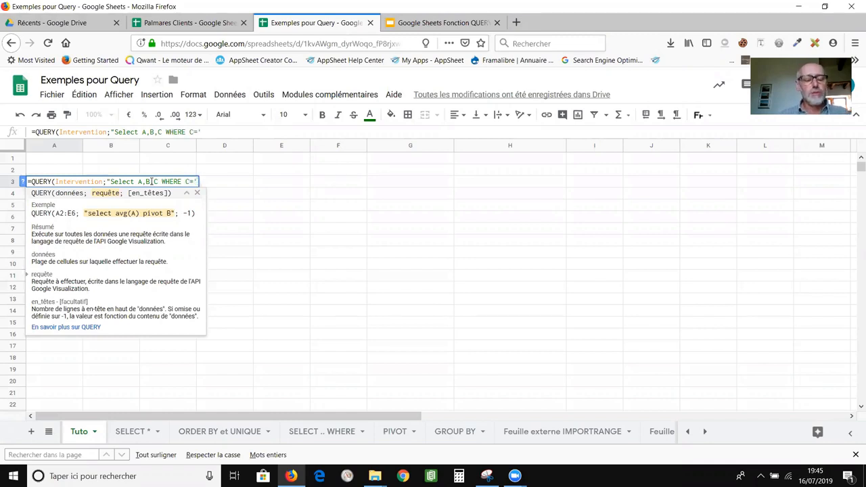
{"action": "type", "text": "Clien"}
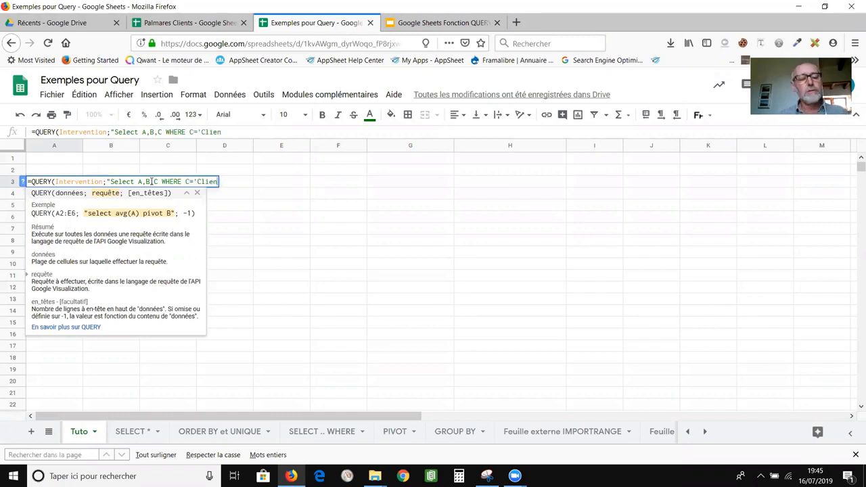
{"action": "type", "text": "tA"}
{"action": "key", "text": "BackSpace"}
{"action": "type", "text": "A' OR "}
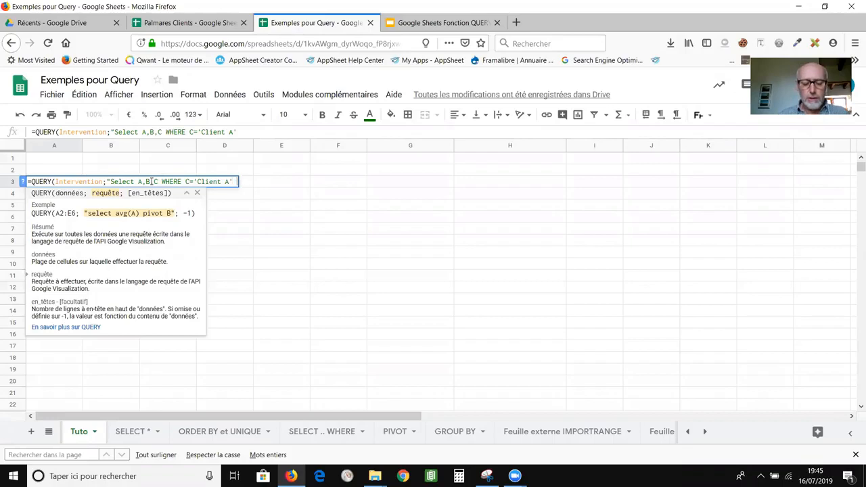
{"action": "type", "text": "C="}
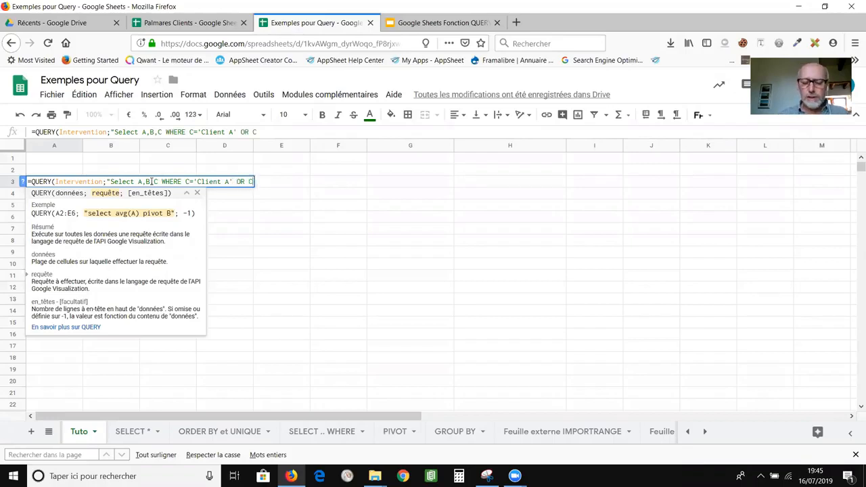
{"action": "type", "text": "'Client F'"}
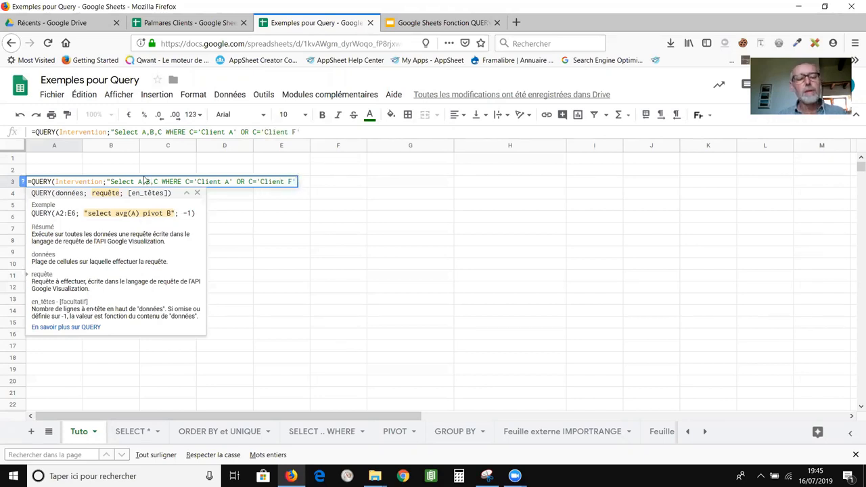
{"action": "type", "text": "\""}
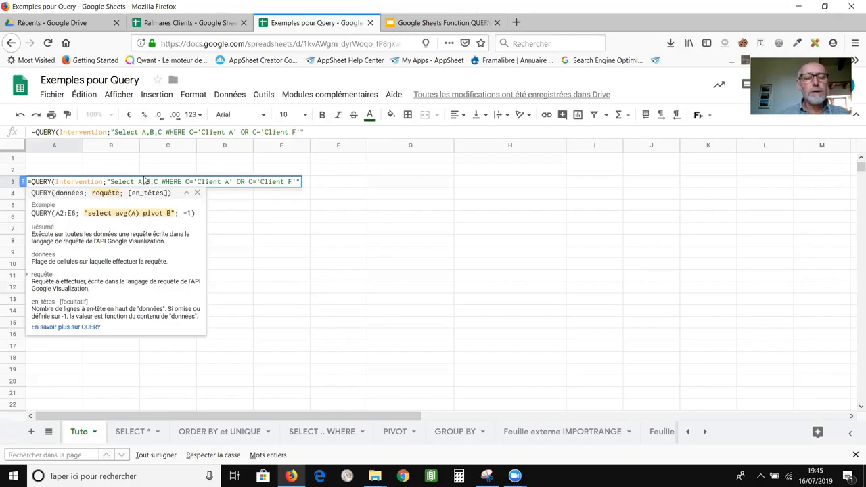
{"action": "type", "text": ";"}
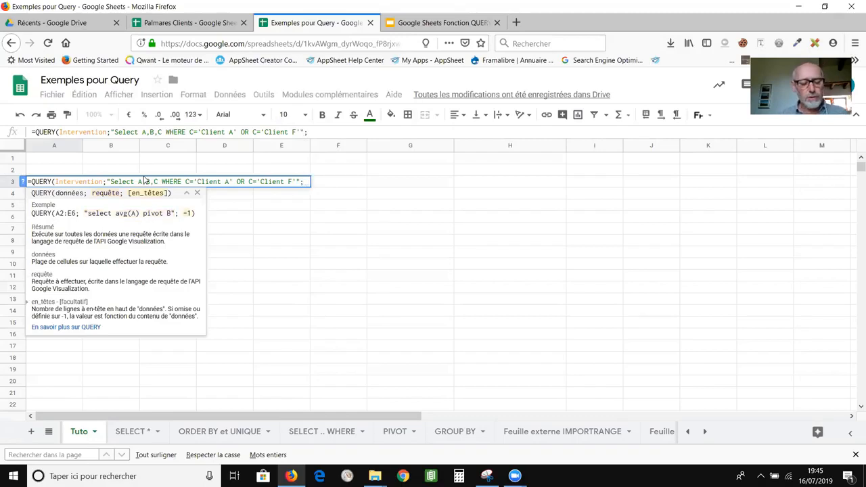
{"action": "type", "text": "1)"}
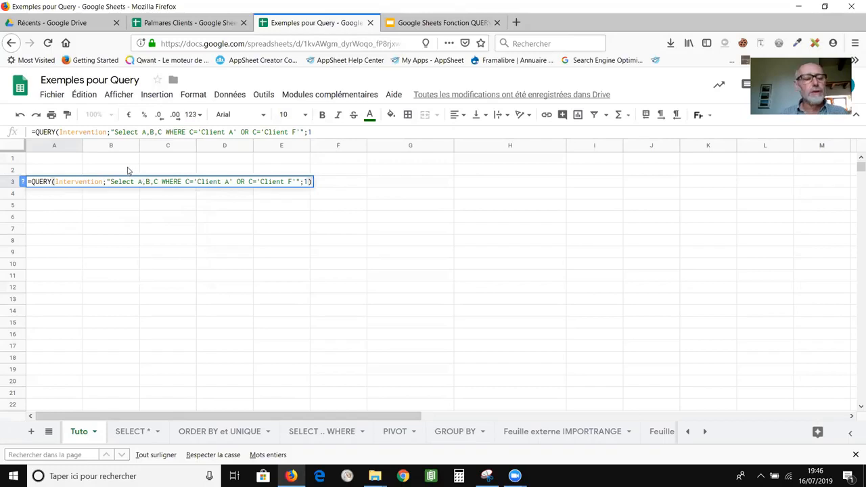
{"action": "key", "text": "Return"}
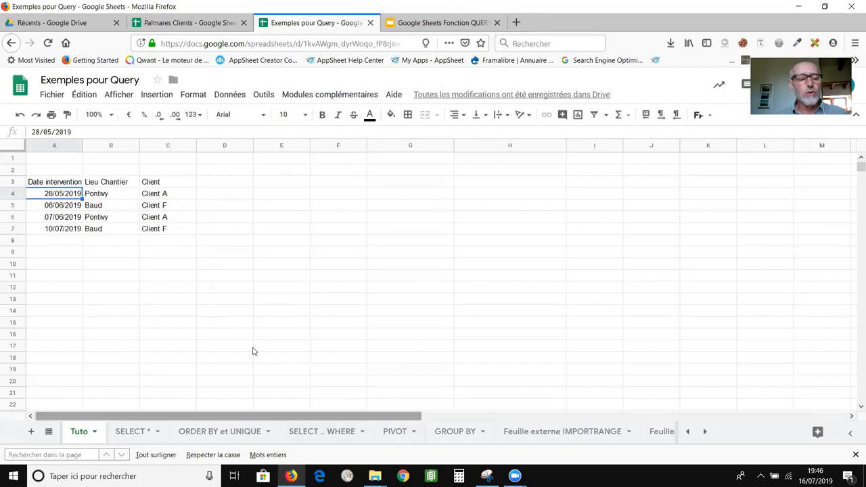
Check the A3 query formula, then display the Activité Chantiers source sheet.
{"action": "left_click", "coordinate": [65, 184]}
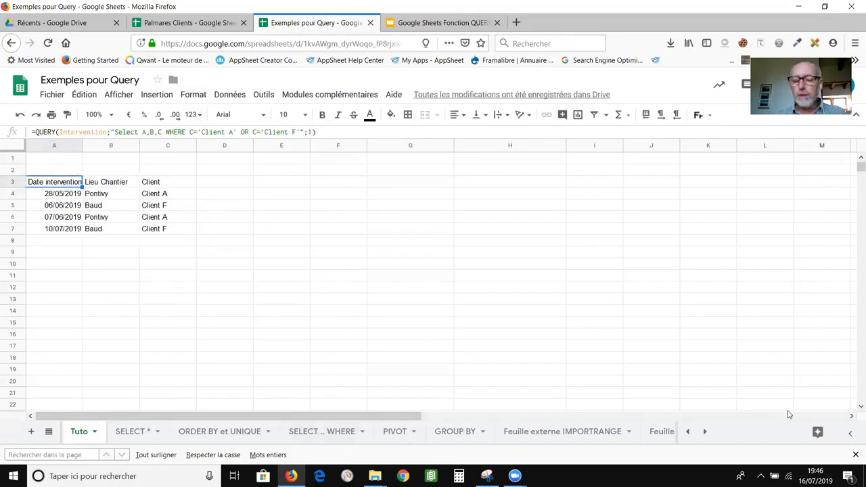
{"action": "left_click", "coordinate": [687, 433]}
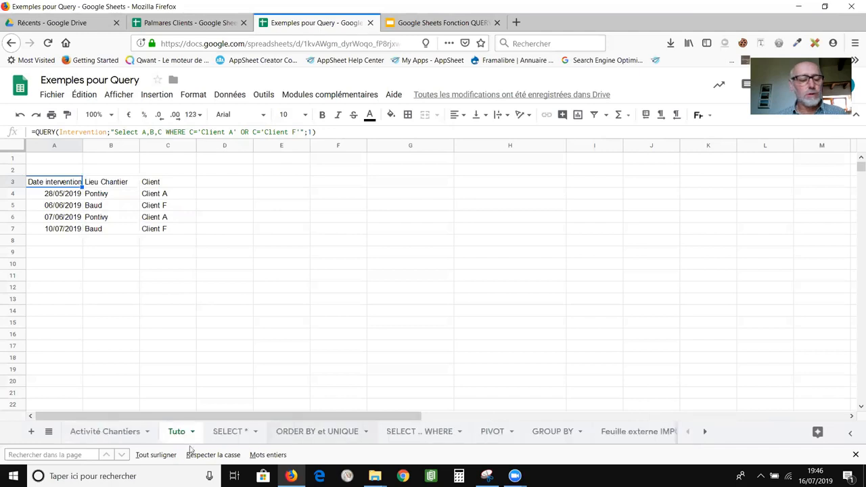
{"action": "left_click", "coordinate": [135, 434]}
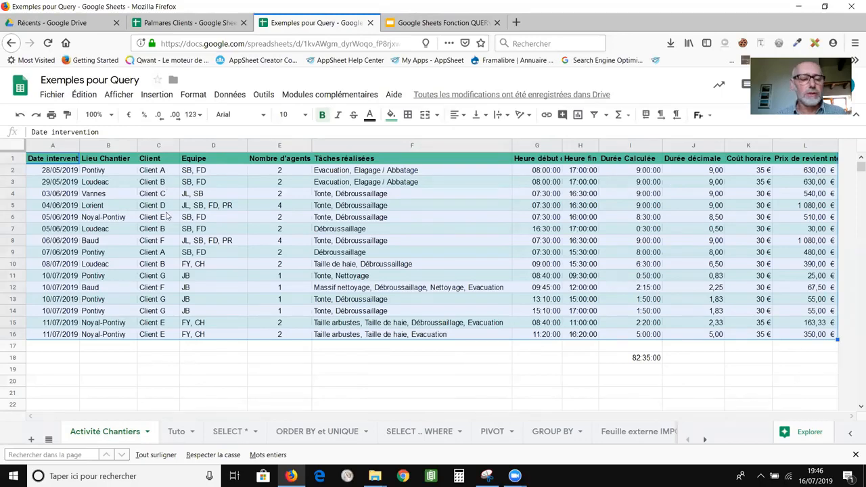
Back on Tuto, replace the query string with "Select sum(L) PIVOT C" for per-client totals.
{"action": "left_click", "coordinate": [176, 431]}
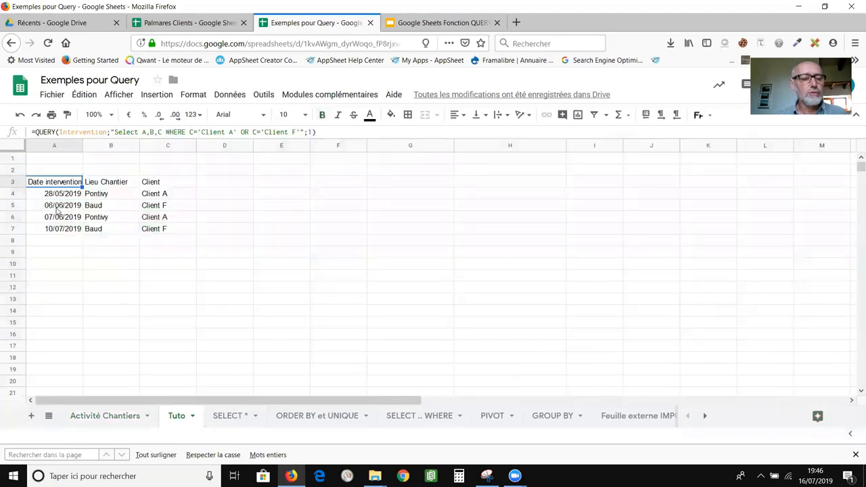
{"action": "left_click", "coordinate": [141, 131]}
{"action": "left_click_drag", "start_coordinate": [141, 131], "coordinate": [299, 131]}
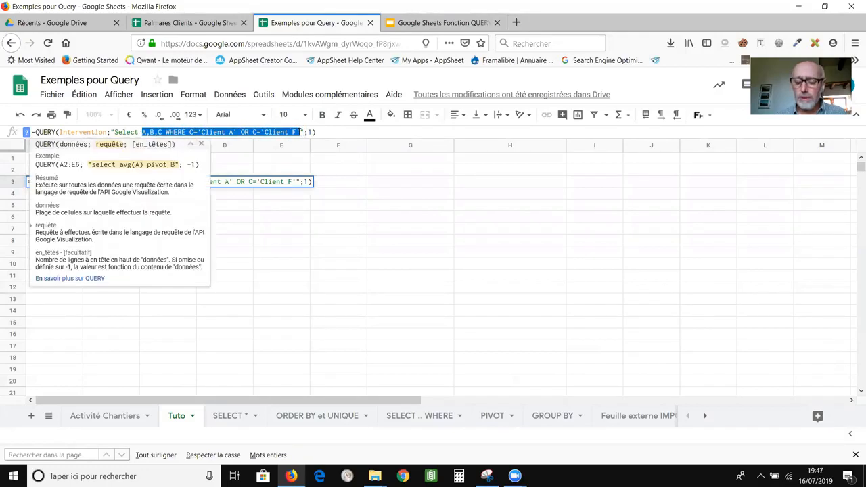
{"action": "key", "text": "BackSpace"}
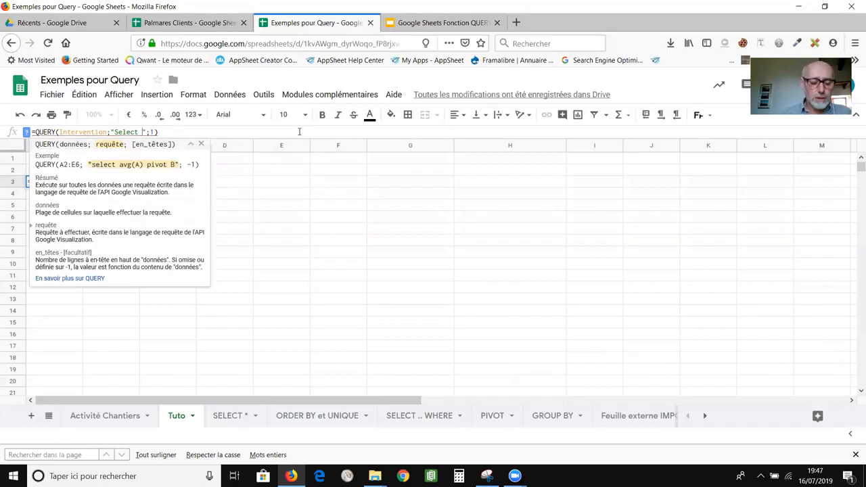
{"action": "type", "text": "su"}
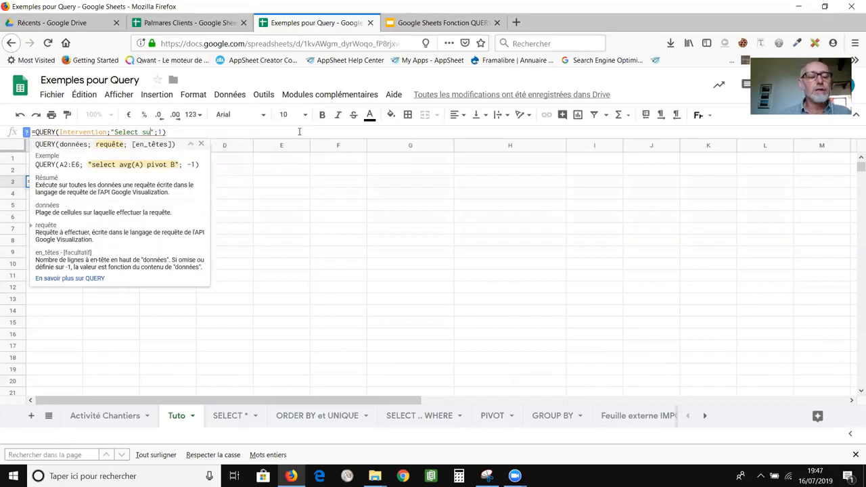
{"action": "type", "text": "m"}
{"action": "type", "text": "("}
{"action": "type", "text": "L"}
{"action": "type", "text": ") "}
{"action": "type", "text": "PIC"}
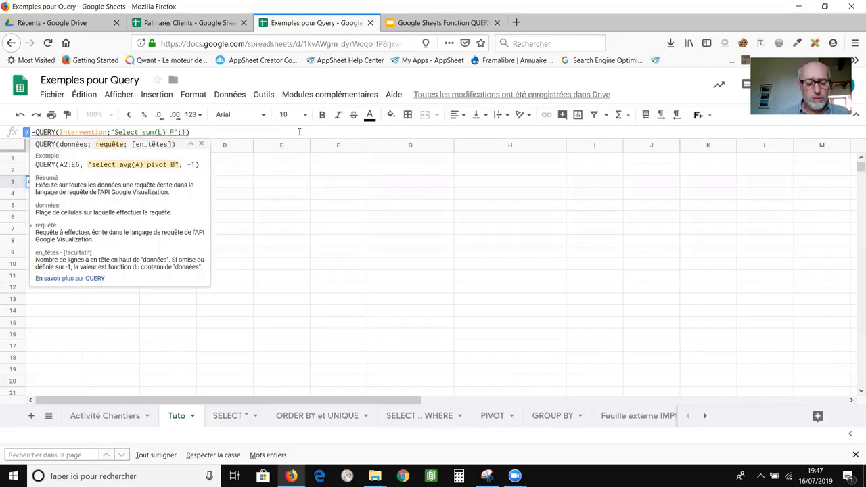
{"action": "key", "text": "BackSpace"}
{"action": "type", "text": "VOT C"}
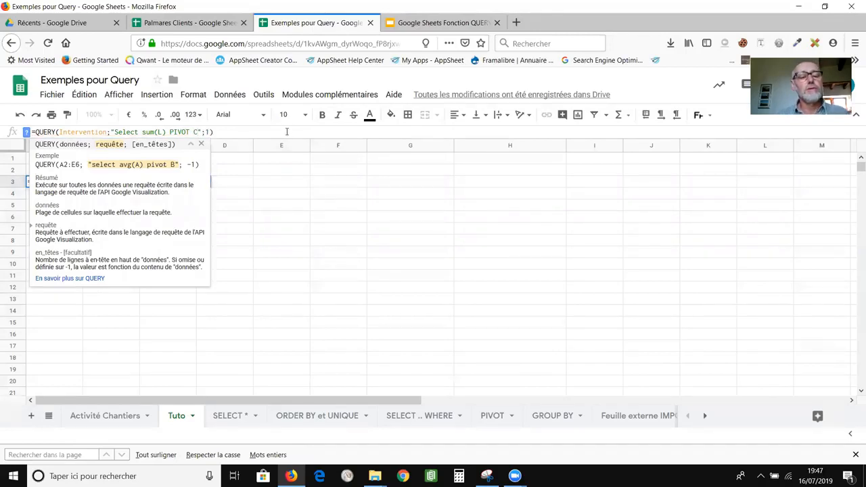
{"action": "left_click", "coordinate": [287, 132]}
{"action": "key", "text": "Return"}
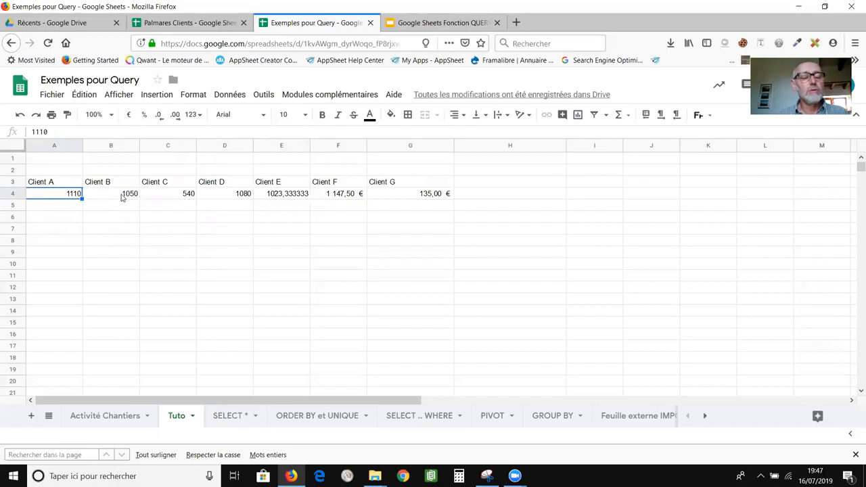
Review the per-client totals in row 4, from Client B through Client F.
{"action": "left_click", "coordinate": [124, 196]}
{"action": "left_click", "coordinate": [156, 196]}
{"action": "left_click", "coordinate": [250, 195]}
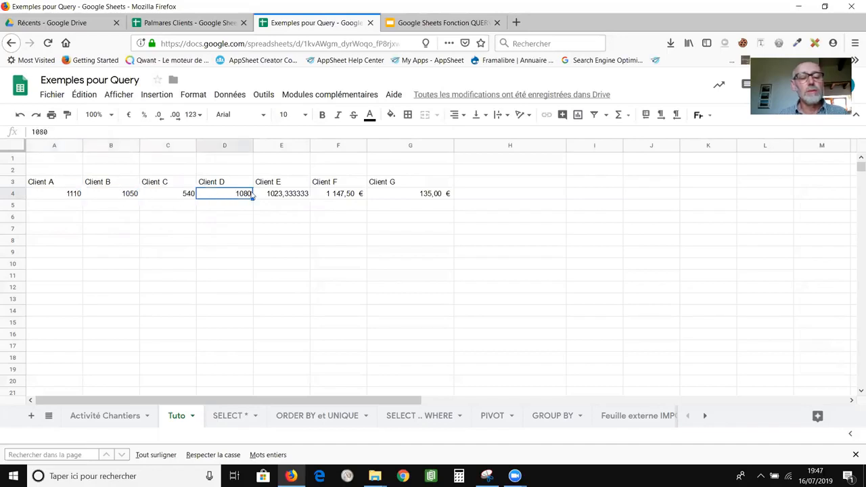
{"action": "left_click", "coordinate": [270, 196]}
{"action": "left_click", "coordinate": [330, 196]}
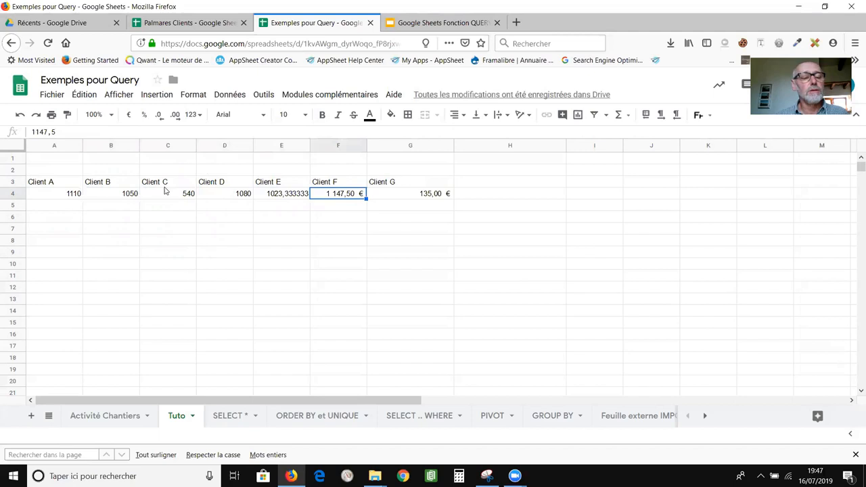
Apply the Comptabilité (accounting euro) number format to the totals in A4:G4.
{"action": "left_click_drag", "start_coordinate": [71, 194], "coordinate": [437, 196]}
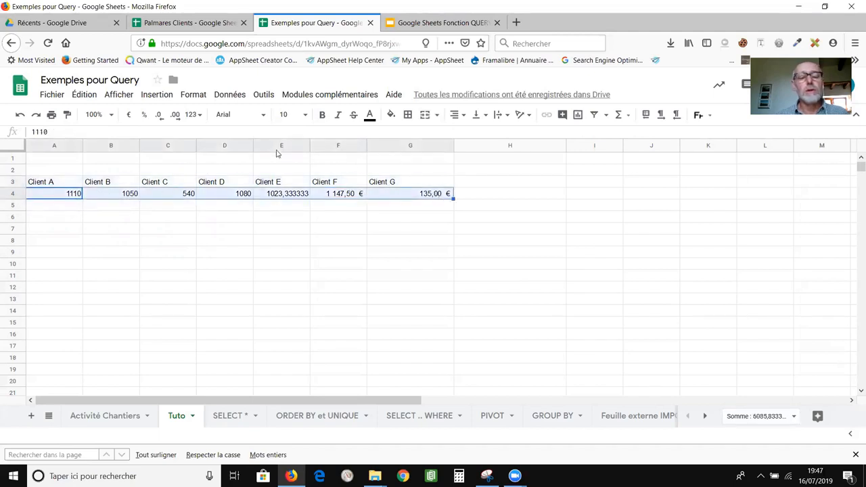
{"action": "left_click", "coordinate": [194, 97]}
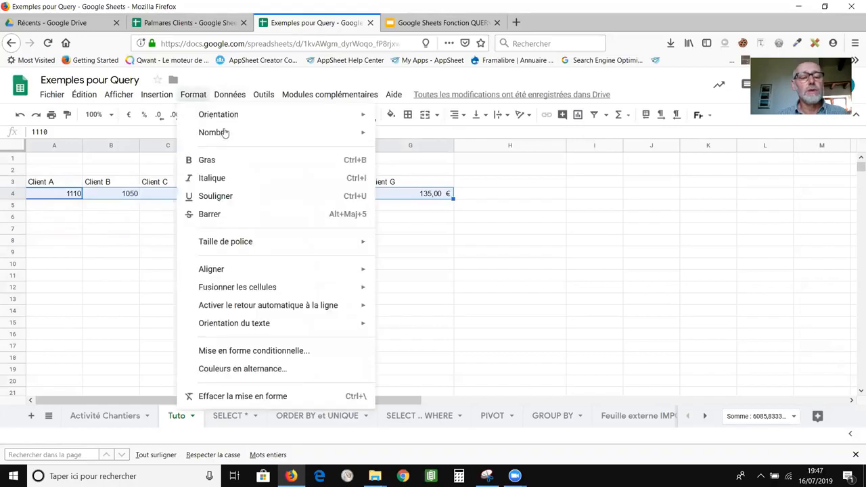
{"action": "mouse_move", "coordinate": [227, 132]}
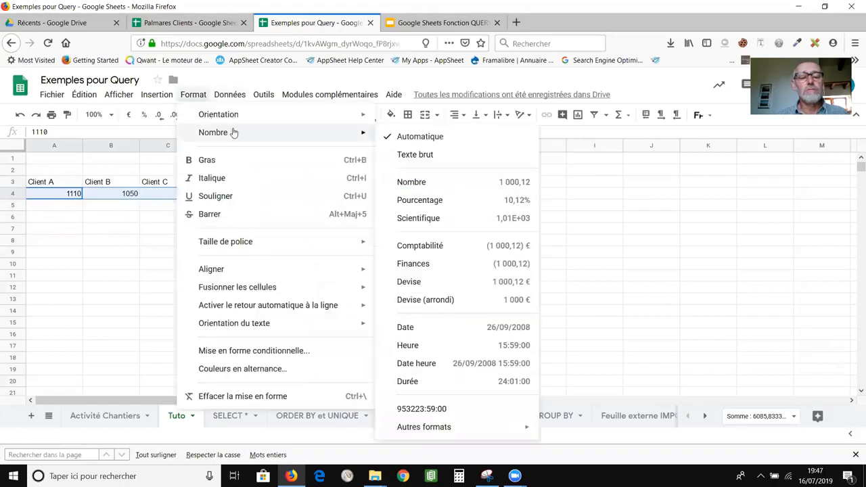
{"action": "left_click", "coordinate": [448, 249]}
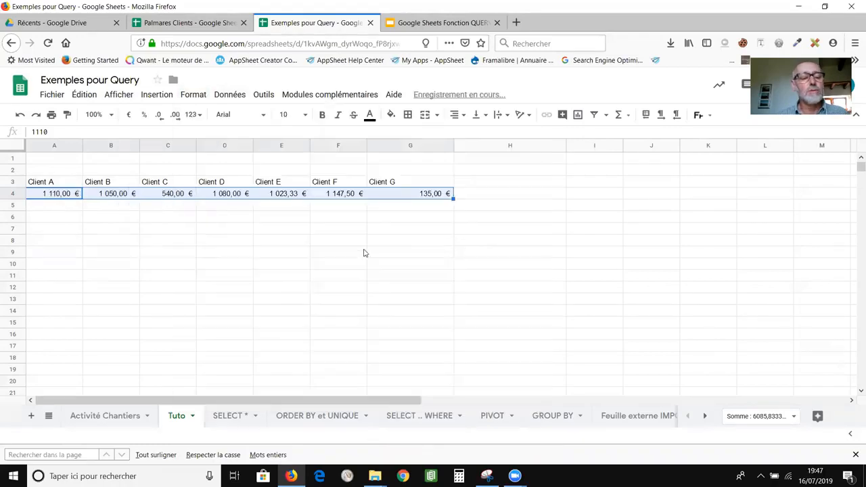
{"action": "left_click", "coordinate": [313, 253]}
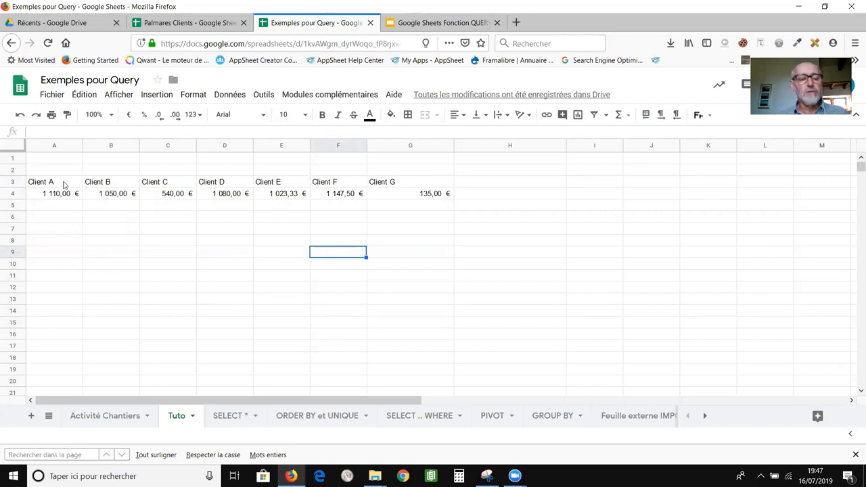
{"action": "left_click", "coordinate": [42, 183]}
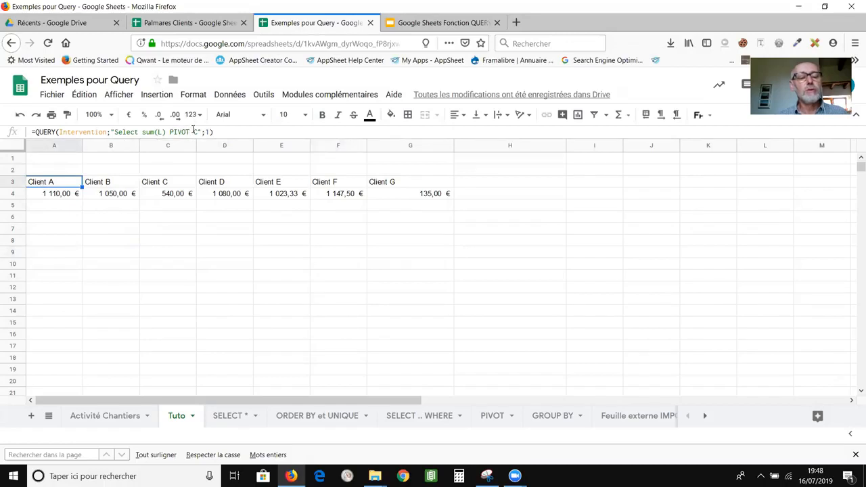
{"action": "left_click", "coordinate": [194, 131]}
Change the query's PIVOT C to PIVOT B to get totals per town, Baud through Vannes.
{"action": "left_click_drag", "start_coordinate": [196, 130], "coordinate": [200, 130]}
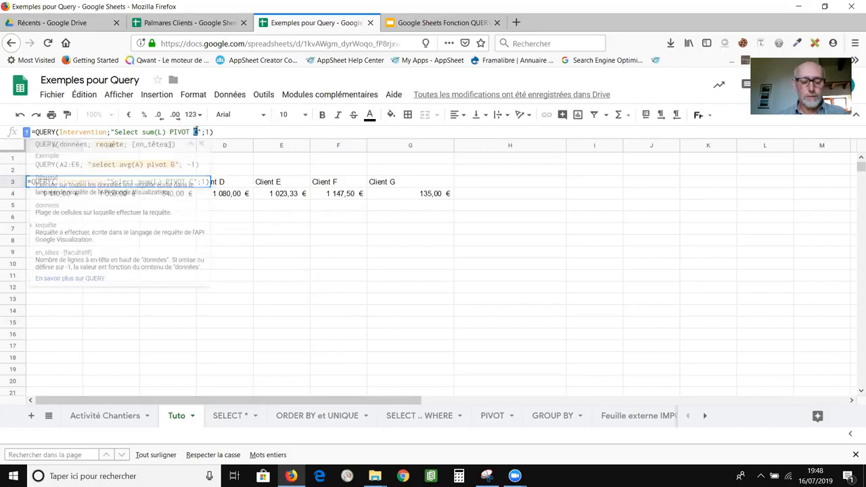
{"action": "type", "text": "B"}
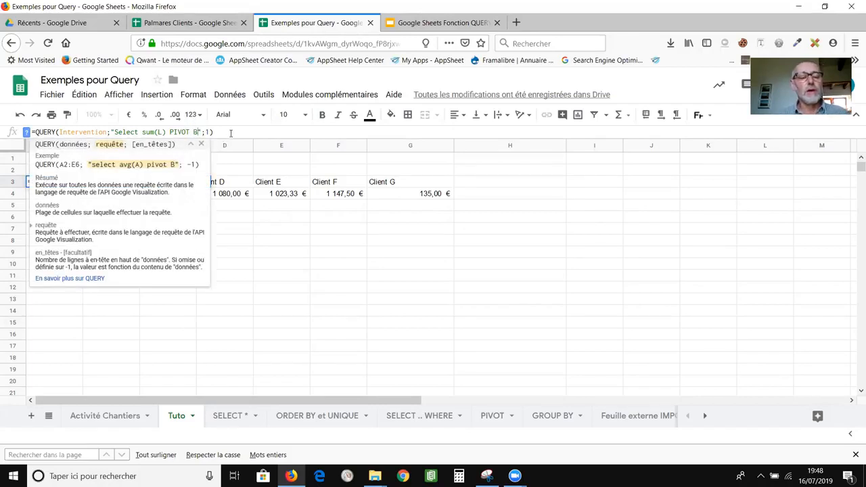
{"action": "key", "text": "Return"}
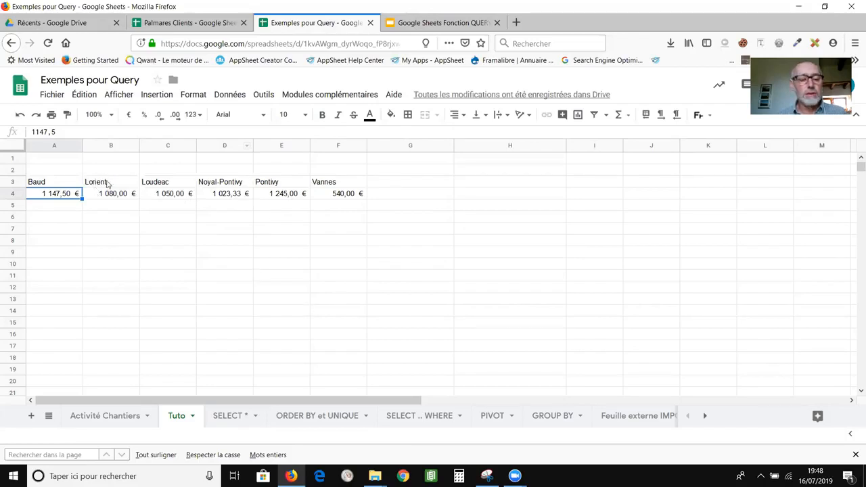
{"action": "left_click", "coordinate": [69, 182]}
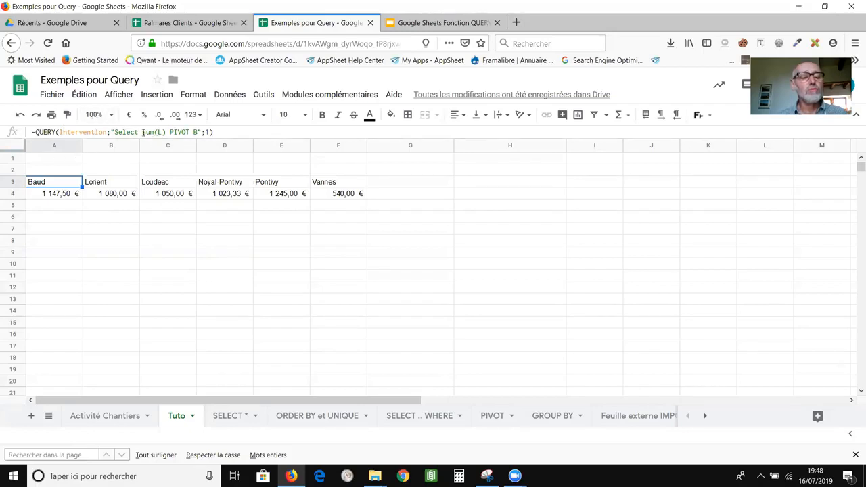
Rewrite the query as Select C,sum(L) GROUP BY C to list Clients A–G with summed costs.
{"action": "left_click", "coordinate": [152, 132]}
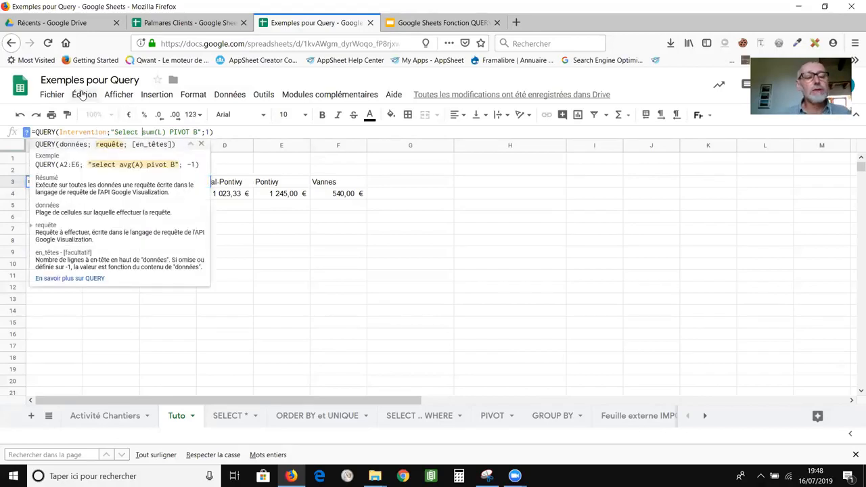
{"action": "type", "text": "C,"}
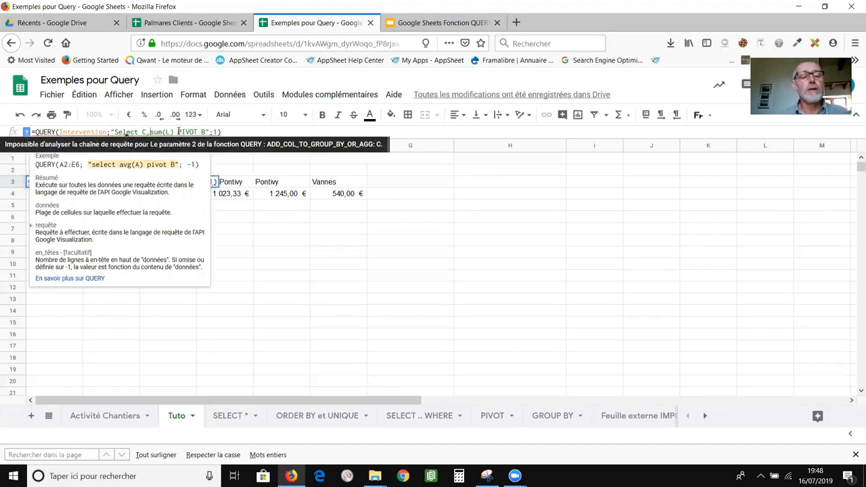
{"action": "left_click_drag", "start_coordinate": [179, 132], "coordinate": [206, 132]}
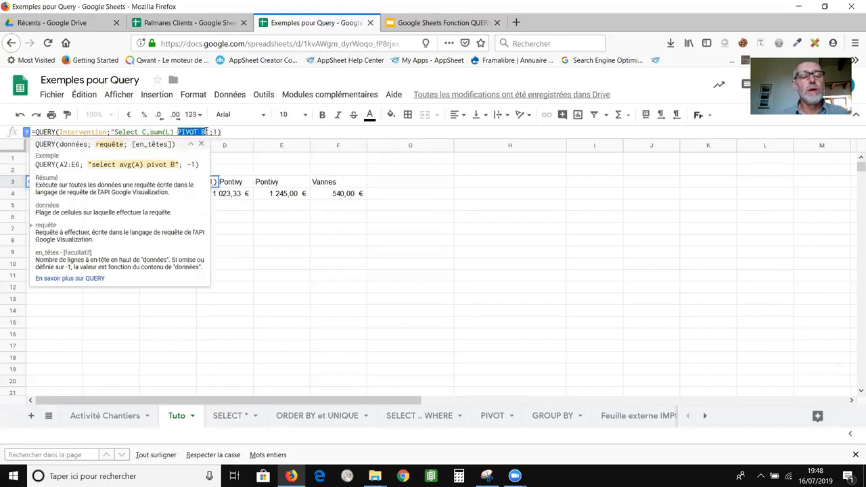
{"action": "type", "text": "GROUP"}
{"action": "type", "text": " BY "}
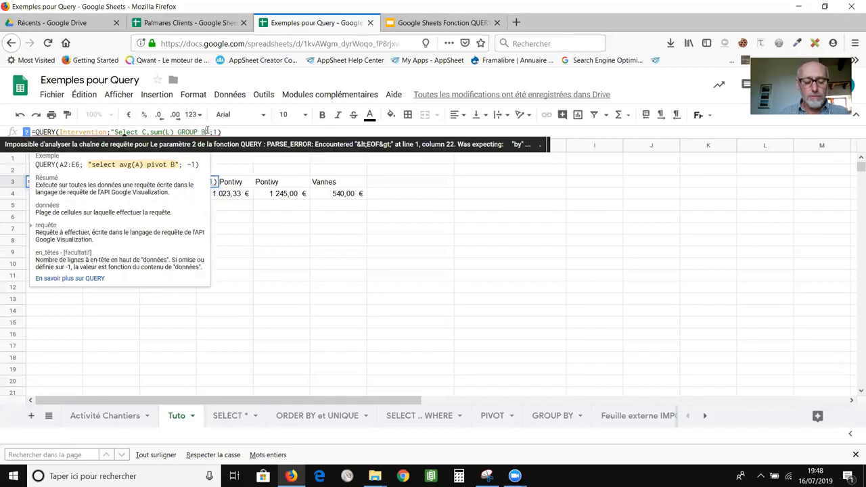
{"action": "type", "text": "C"}
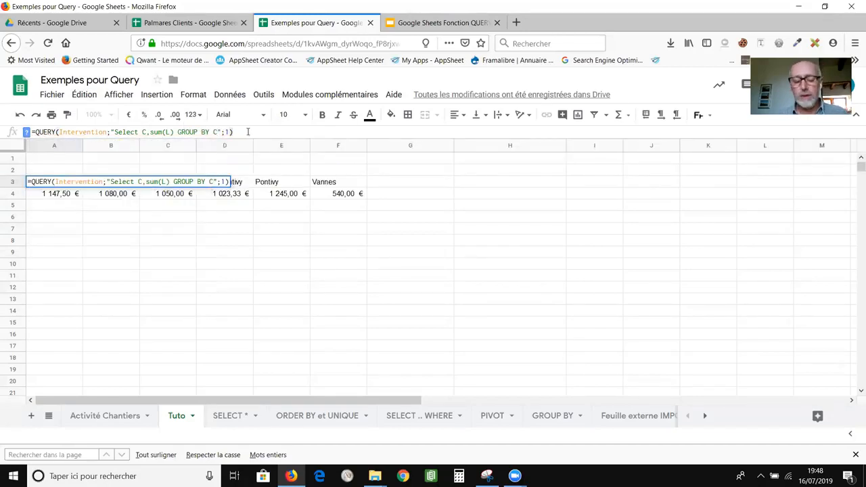
{"action": "key", "text": "Return"}
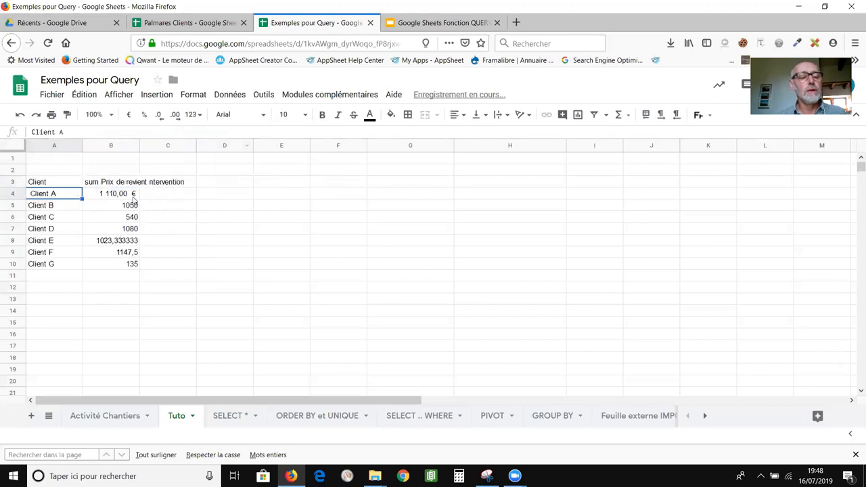
Format the client totals in B4:B10 as Comptabilité (accounting) euro amounts.
{"action": "left_click", "coordinate": [63, 184]}
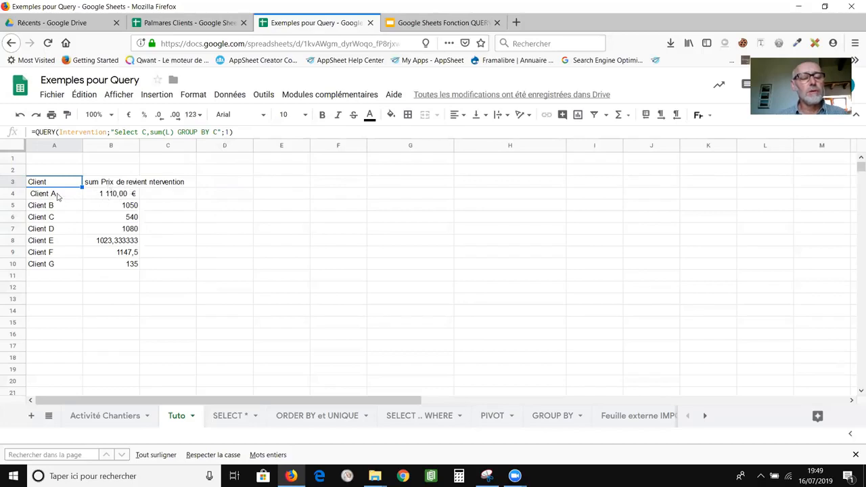
{"action": "left_click", "coordinate": [113, 194]}
{"action": "left_click_drag", "start_coordinate": [113, 194], "coordinate": [130, 265]}
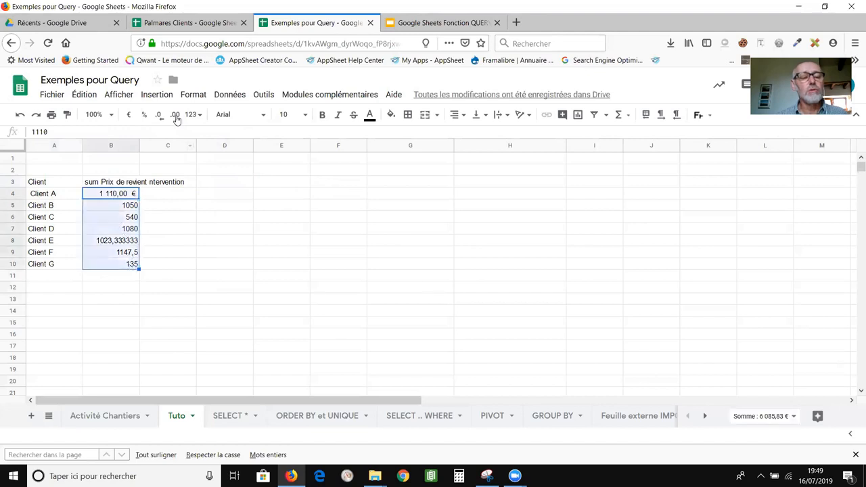
{"action": "left_click", "coordinate": [193, 94]}
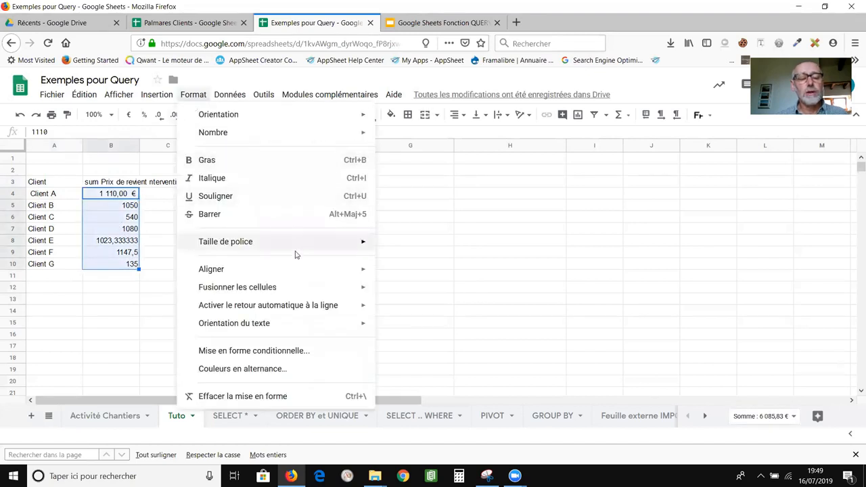
{"action": "mouse_move", "coordinate": [309, 132]}
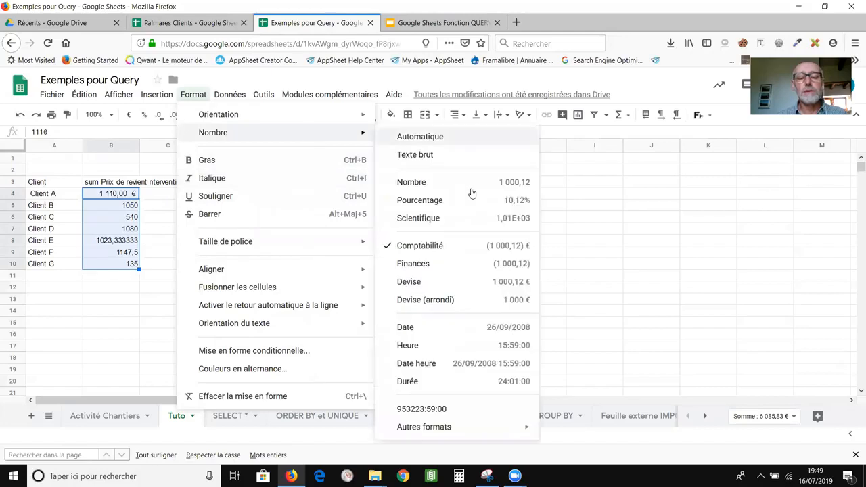
{"action": "left_click", "coordinate": [458, 246]}
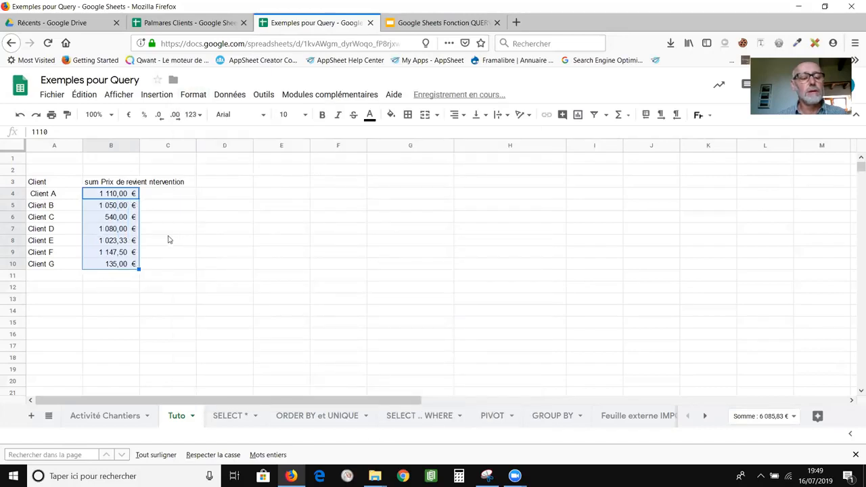
Review the sum column header in B3 and the QUERY formula in A3.
{"action": "left_click", "coordinate": [169, 239]}
{"action": "left_click", "coordinate": [98, 183]}
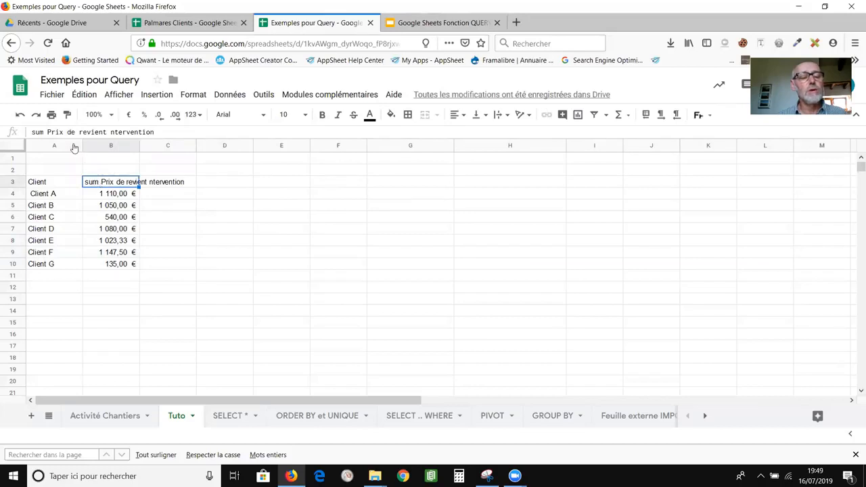
{"action": "left_click", "coordinate": [59, 184]}
{"action": "left_click", "coordinate": [109, 184]}
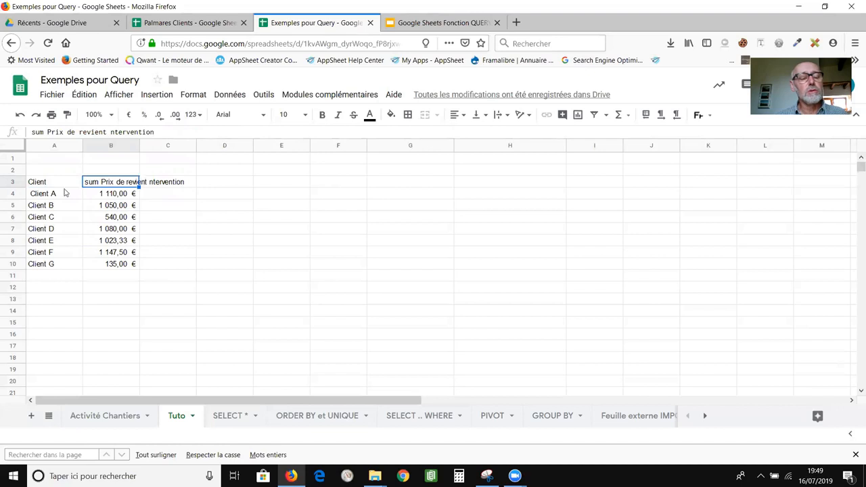
{"action": "left_click", "coordinate": [68, 184]}
{"action": "left_click", "coordinate": [108, 186]}
{"action": "left_click", "coordinate": [58, 183]}
{"action": "left_click", "coordinate": [103, 183]}
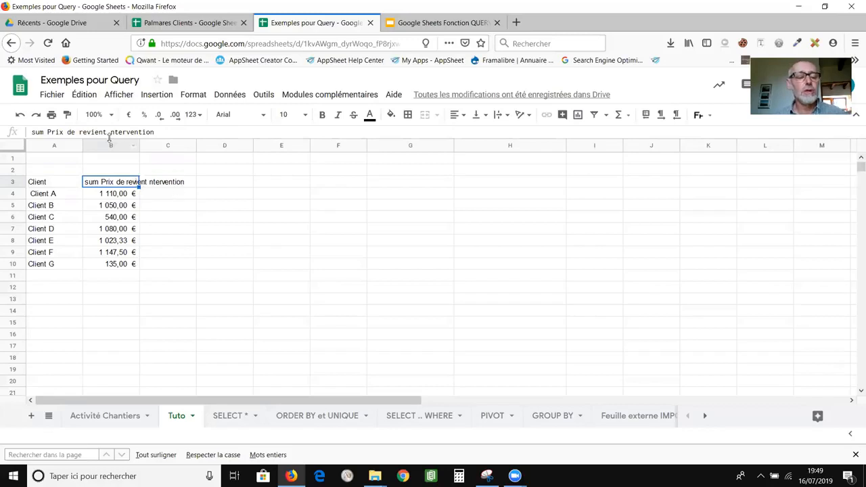
{"action": "left_click", "coordinate": [67, 183]}
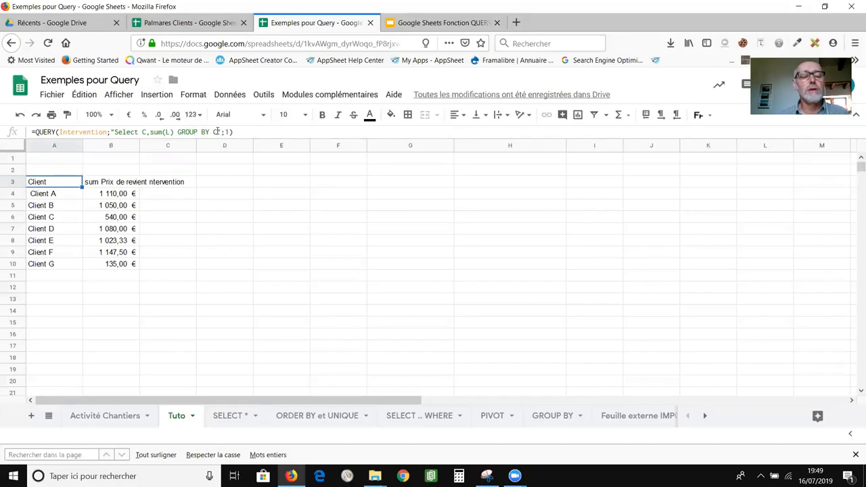
Append LABEL sum(L) Total to the query, which returns a #VALEUR! error.
{"action": "left_click", "coordinate": [216, 132]}
{"action": "type", "text": "\""}
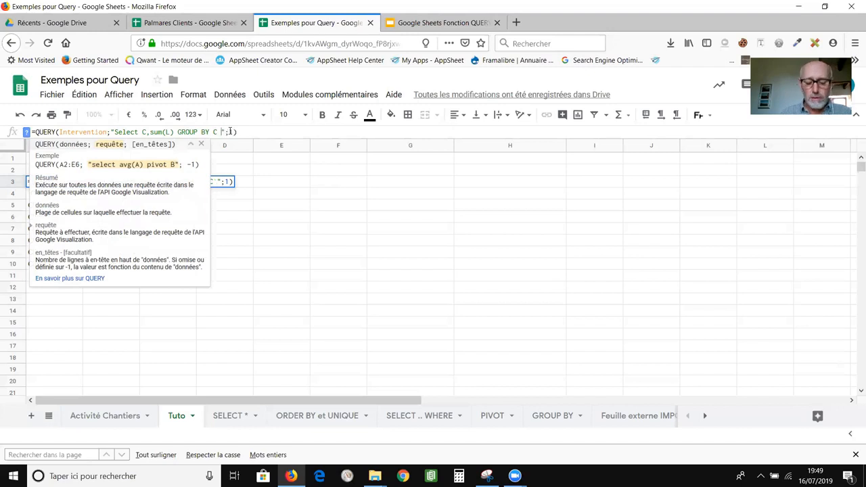
{"action": "type", "text": " L"}
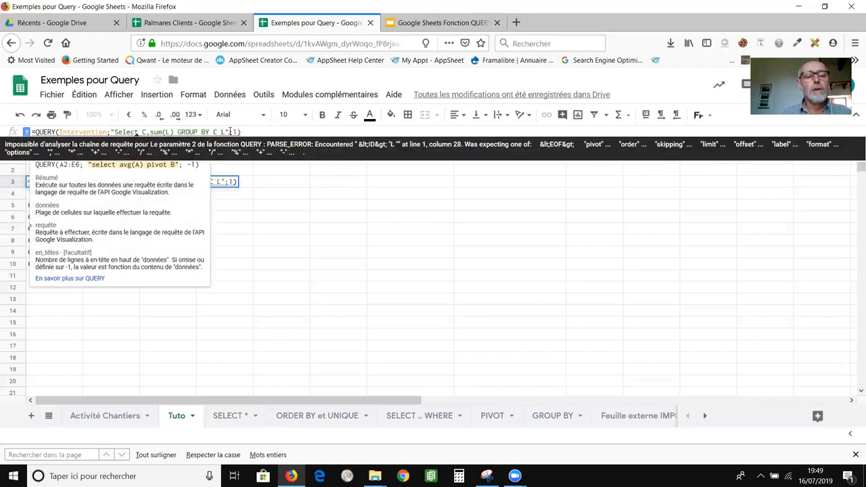
{"action": "type", "text": "ABE"}
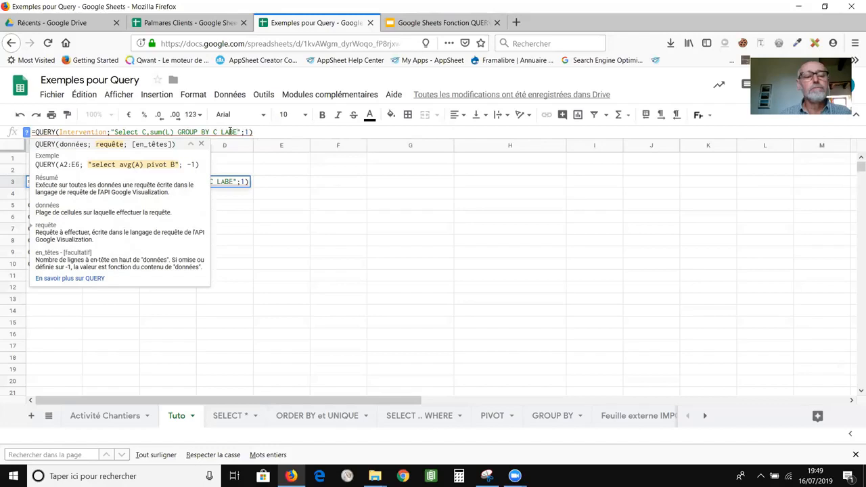
{"action": "type", "text": "L "}
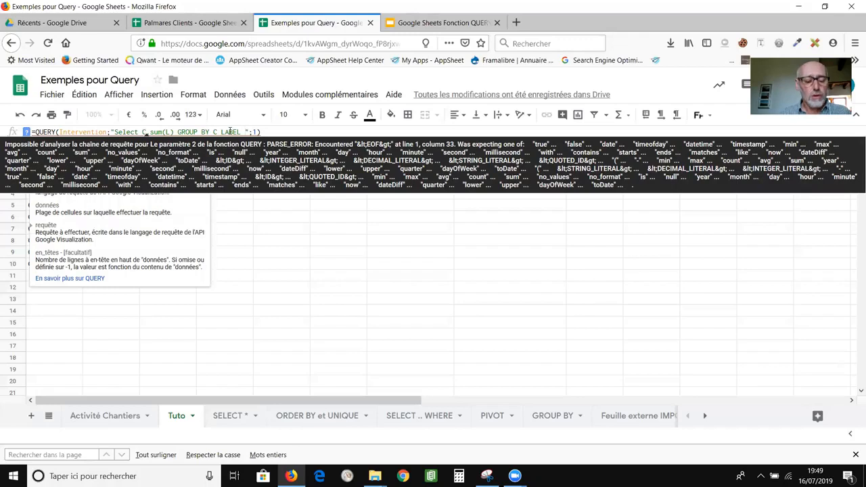
{"action": "type", "text": "su"}
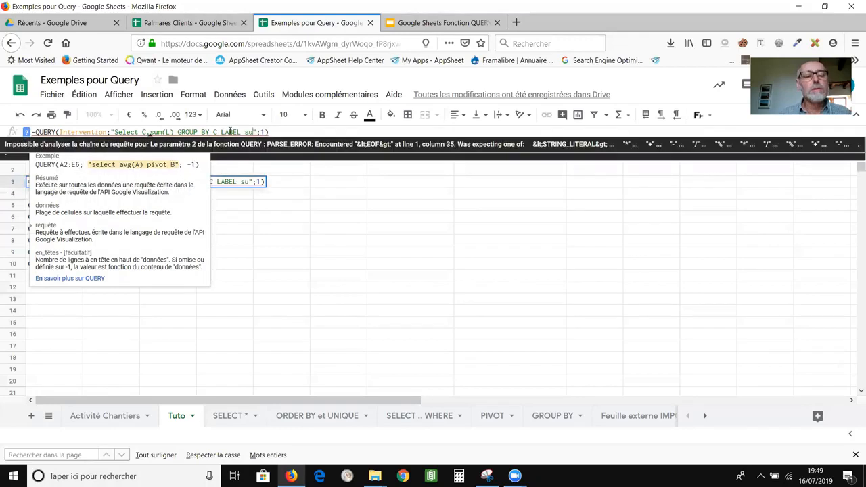
{"action": "type", "text": "m"}
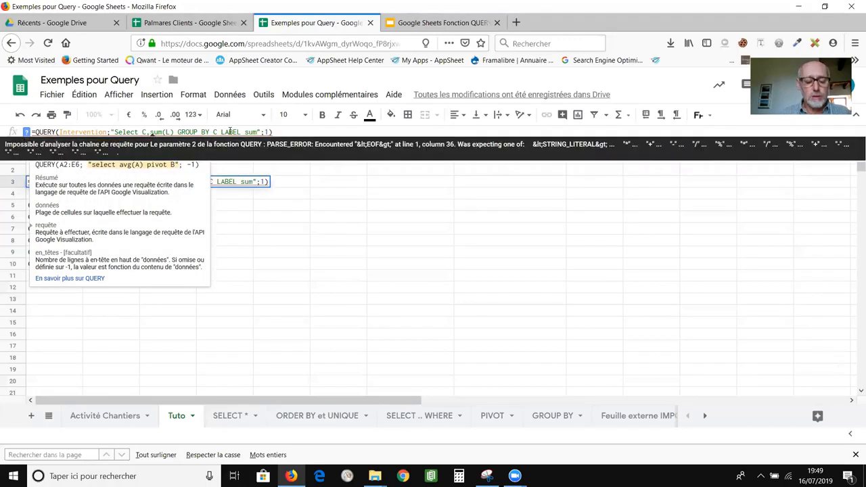
{"action": "type", "text": "(L)"}
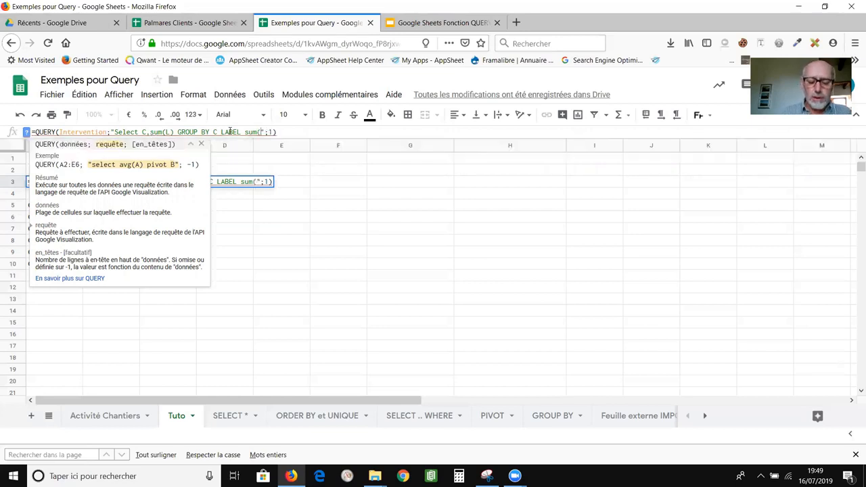
{"action": "type", "text": ") "}
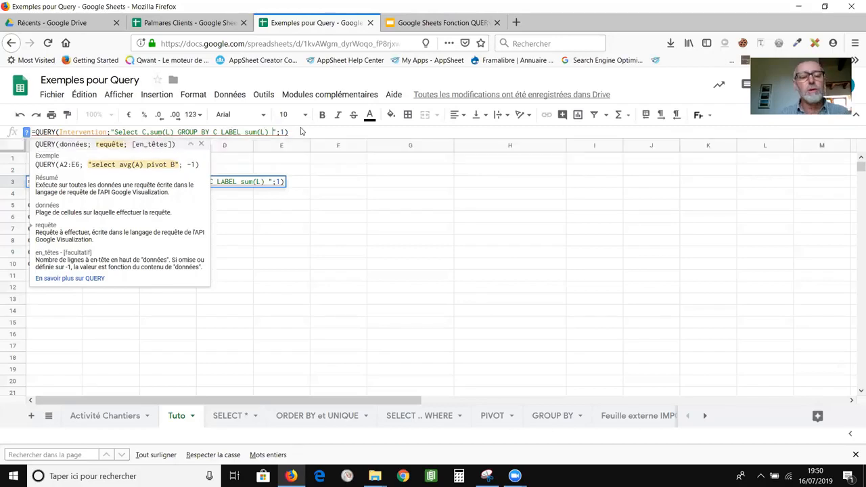
{"action": "type", "text": "Total"}
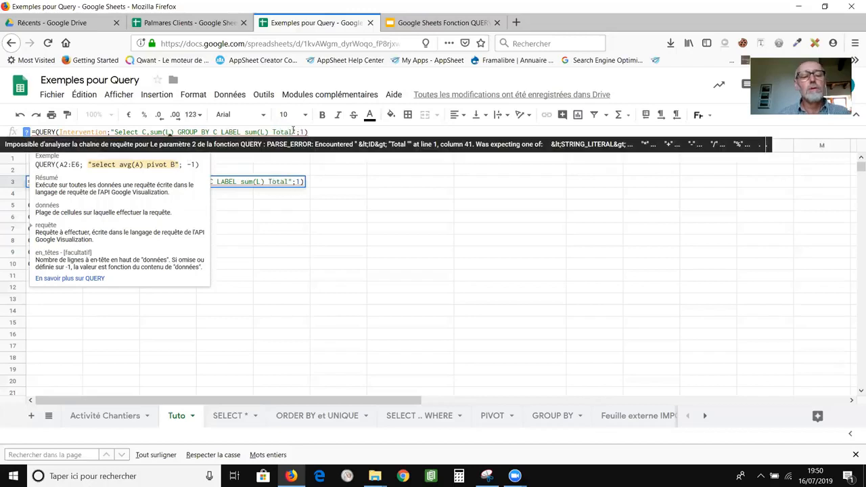
{"action": "key", "text": "Return"}
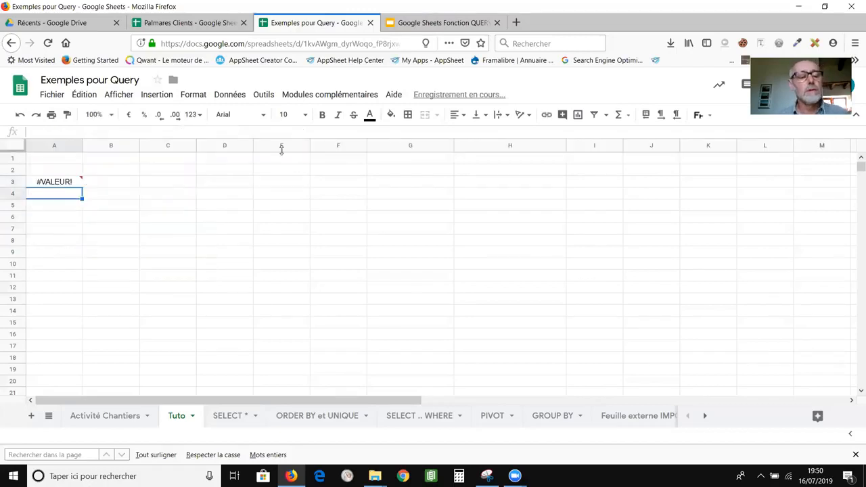
{"action": "left_click", "coordinate": [42, 183]}
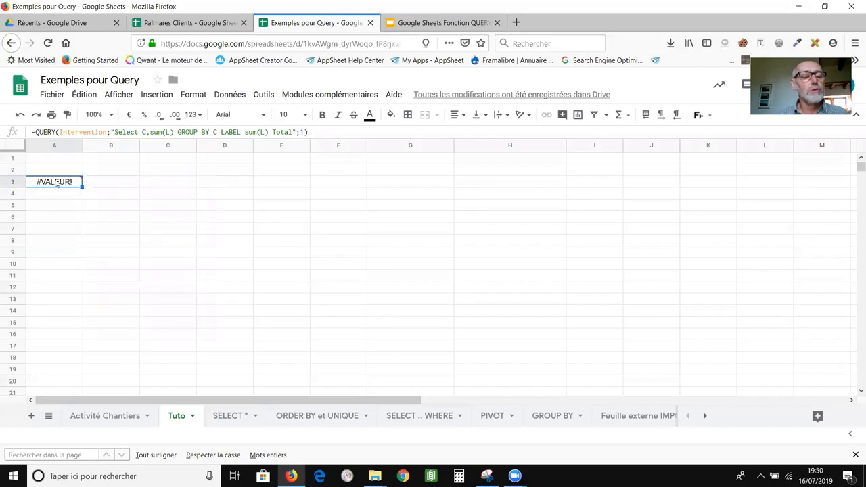
Wrap Total in single quotes so the label reads LABEL sum(L) 'Total'.
{"action": "left_click", "coordinate": [273, 130]}
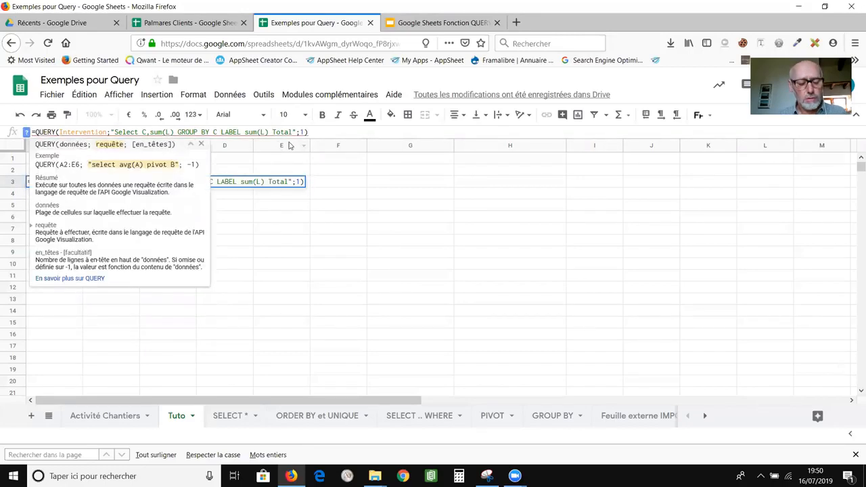
{"action": "type", "text": "'"}
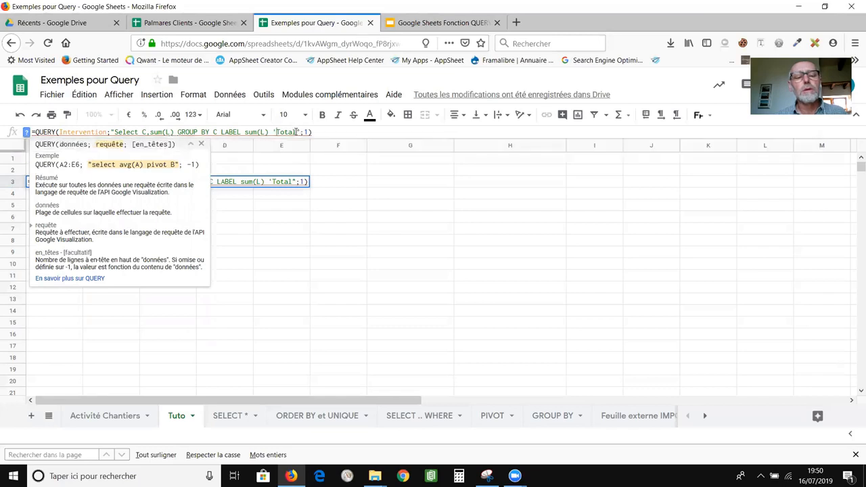
{"action": "left_click", "coordinate": [295, 132]}
{"action": "type", "text": "'"}
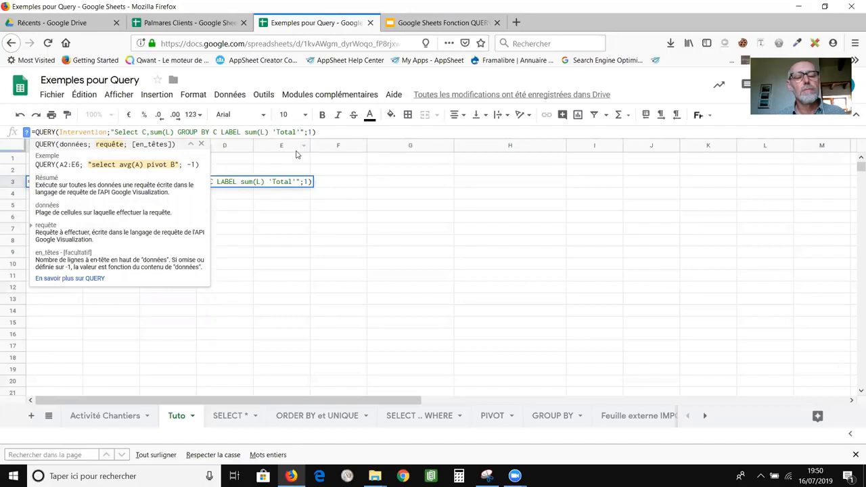
{"action": "left_click", "coordinate": [325, 133]}
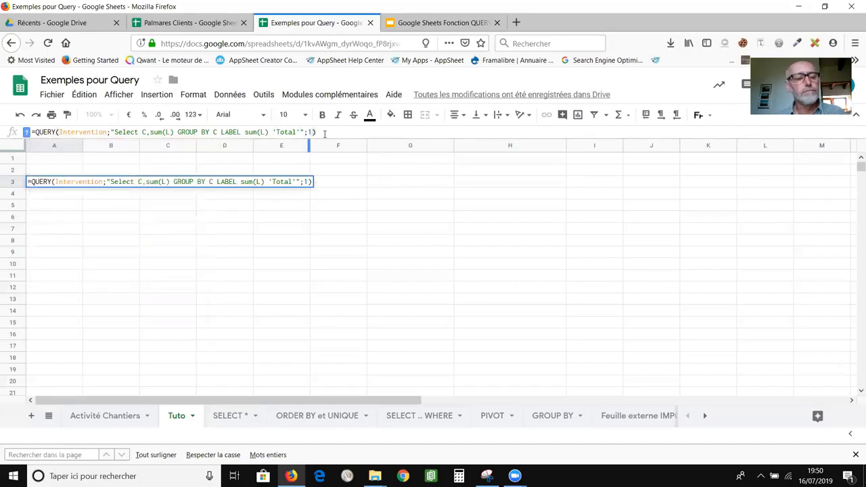
{"action": "key", "text": "Return"}
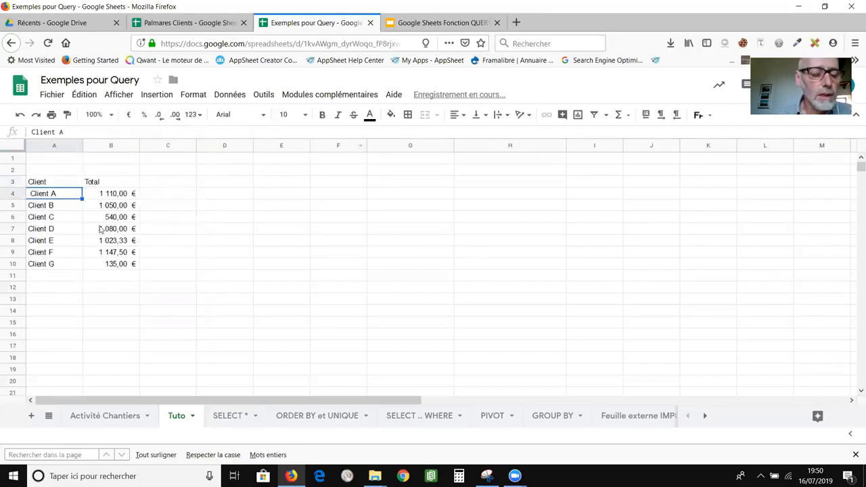
{"action": "left_click", "coordinate": [67, 184]}
{"action": "left_click", "coordinate": [105, 184]}
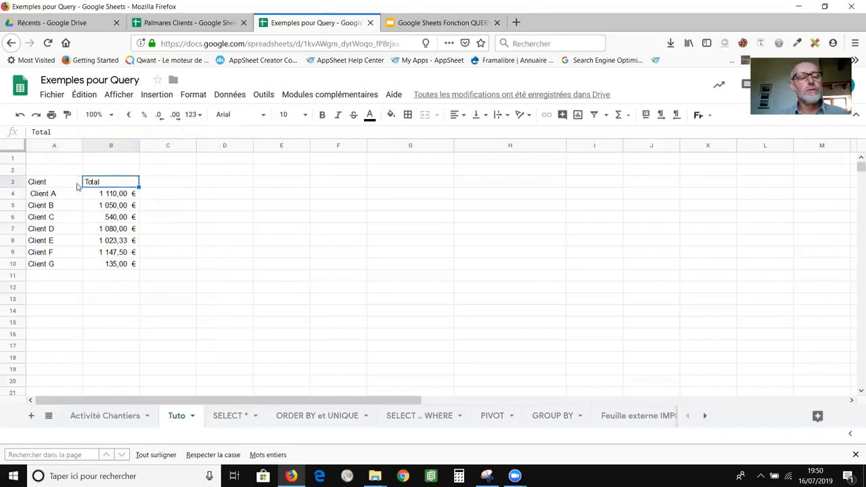
{"action": "left_click", "coordinate": [74, 183]}
{"action": "left_click", "coordinate": [115, 184]}
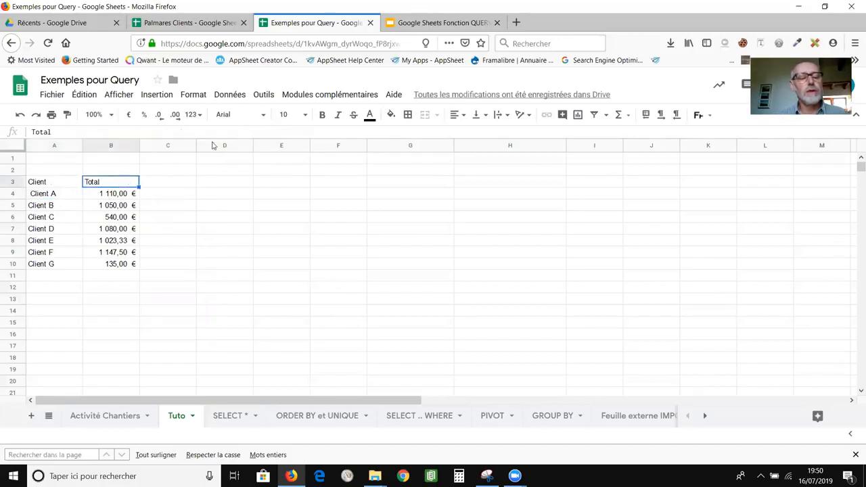
{"action": "left_click", "coordinate": [52, 188]}
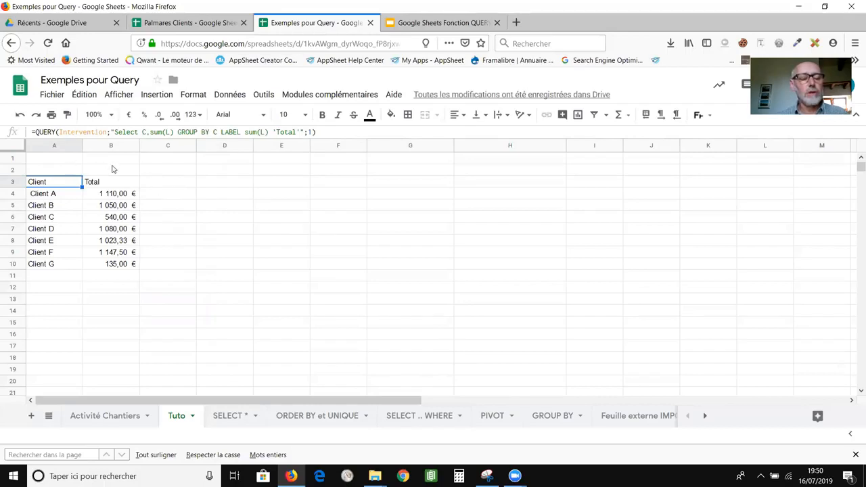
{"action": "left_click", "coordinate": [74, 173]}
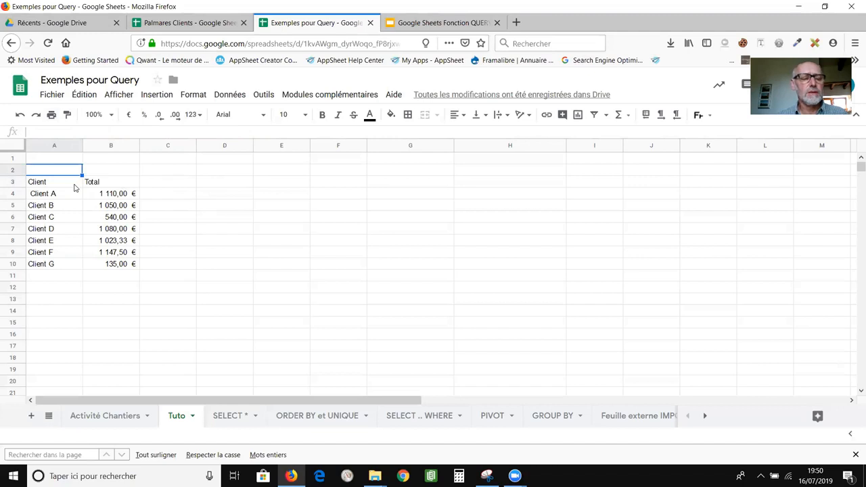
{"action": "left_click", "coordinate": [75, 186]}
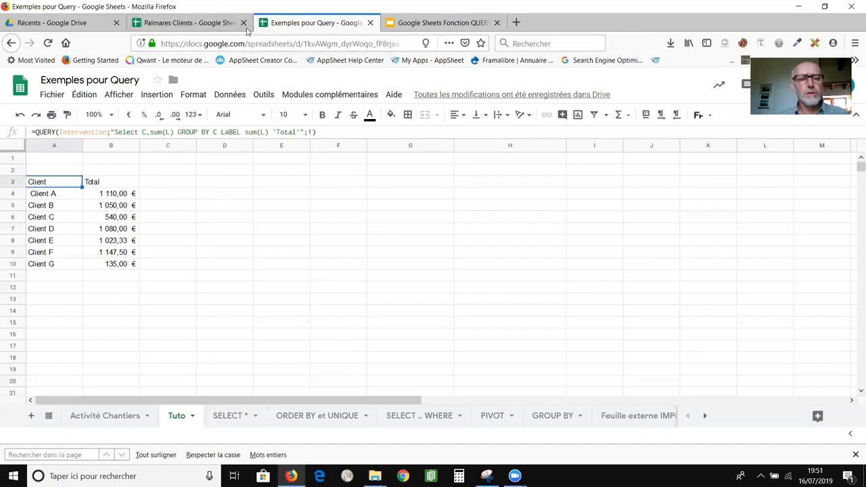
{"action": "left_click", "coordinate": [203, 24]}
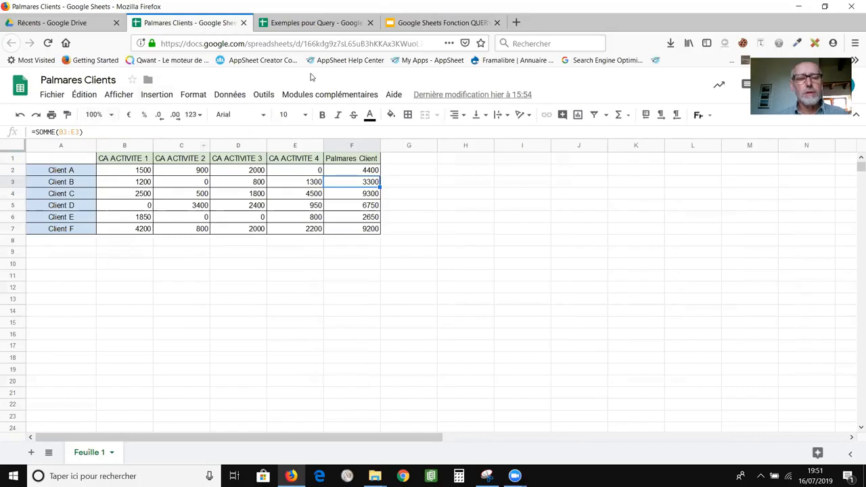
{"action": "left_click", "coordinate": [303, 25]}
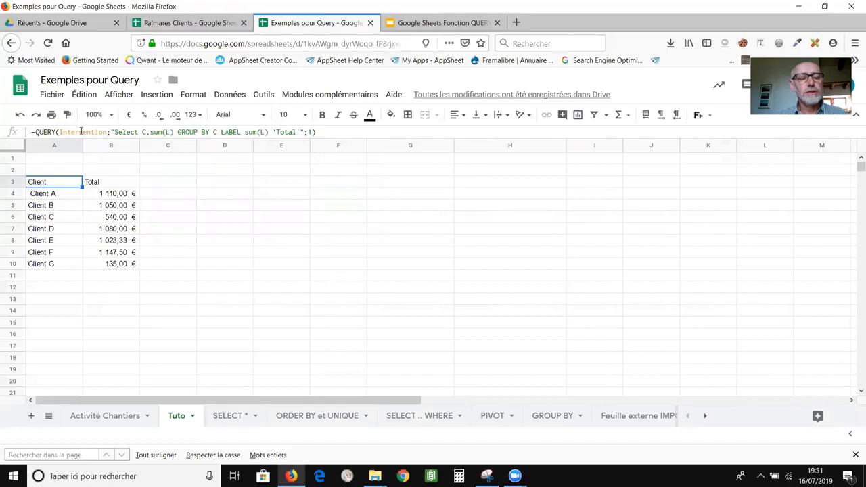
{"action": "double_click", "coordinate": [81, 131]}
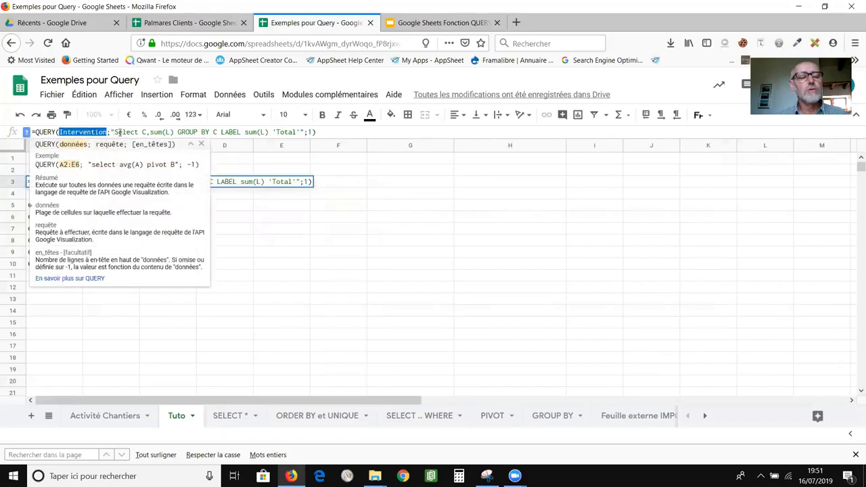
Delete the whole query text from the QUERY formula's query string.
{"action": "left_click", "coordinate": [119, 132]}
{"action": "left_click_drag", "start_coordinate": [114, 132], "coordinate": [303, 132]}
{"action": "key", "text": "BackSpace"}
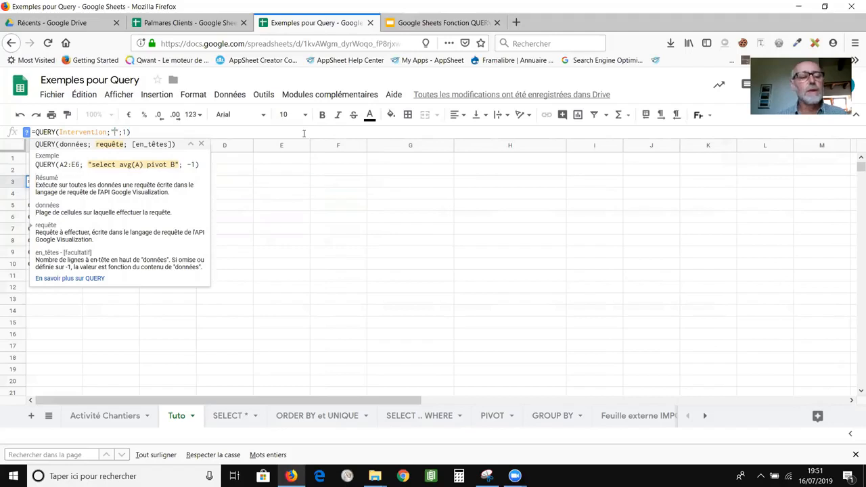
Replace the Intervention source with Importrange(" to start an import call.
{"action": "double_click", "coordinate": [84, 132]}
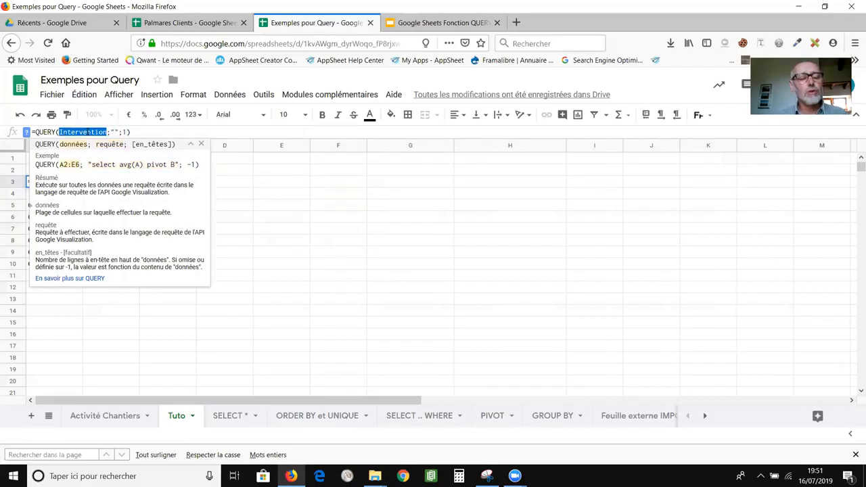
{"action": "key", "text": "BackSpace"}
{"action": "type", "text": "Impor"}
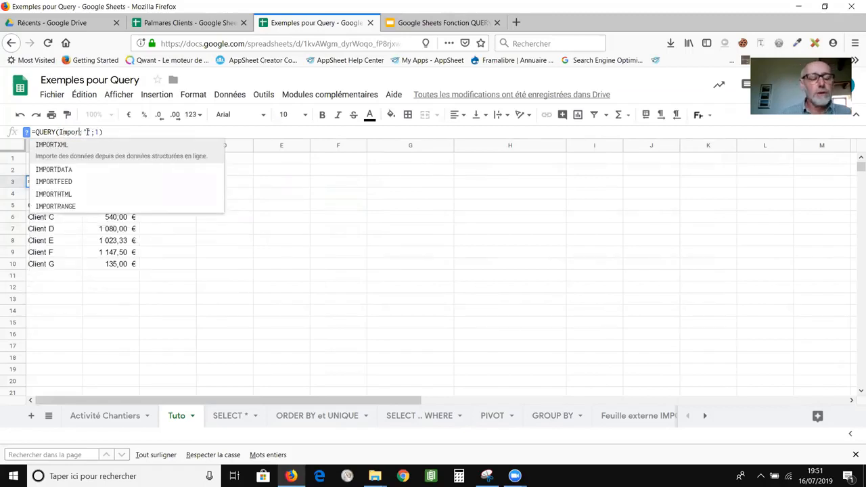
{"action": "type", "text": "trange"}
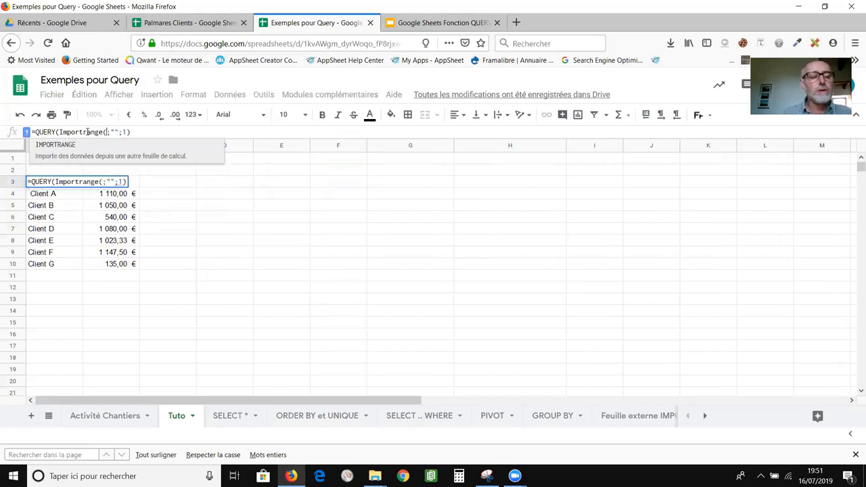
{"action": "type", "text": "("}
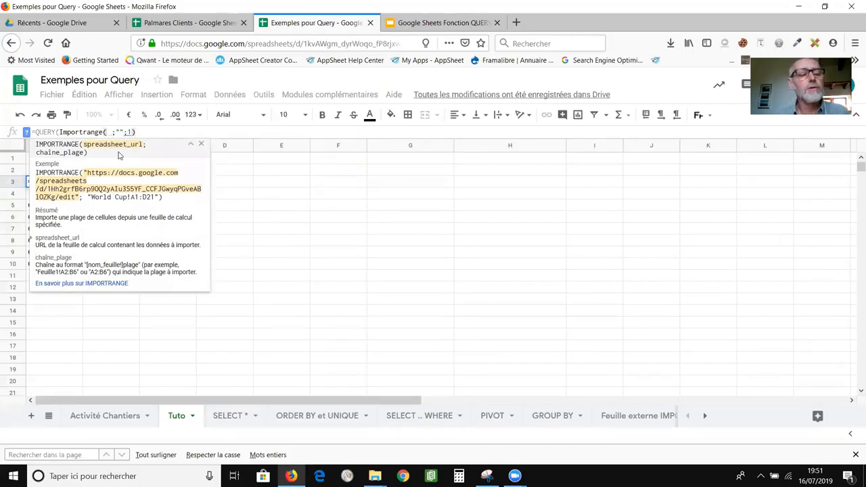
{"action": "type", "text": ")"}
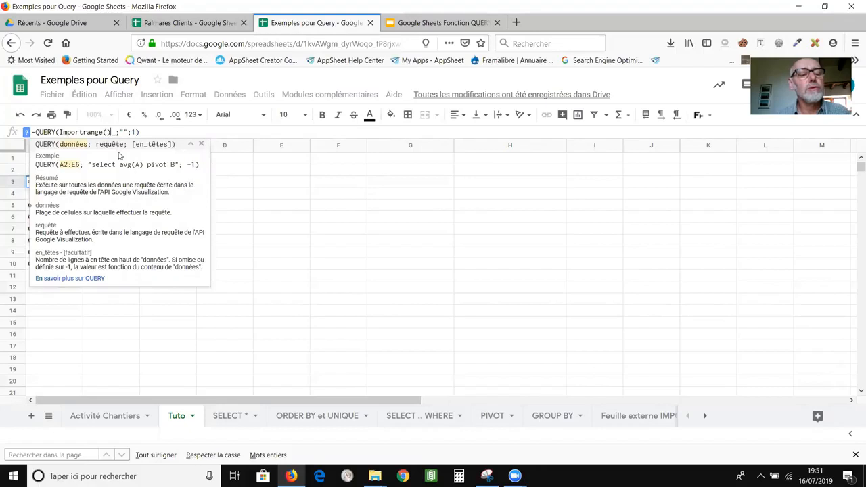
{"action": "key", "text": "BackSpace"}
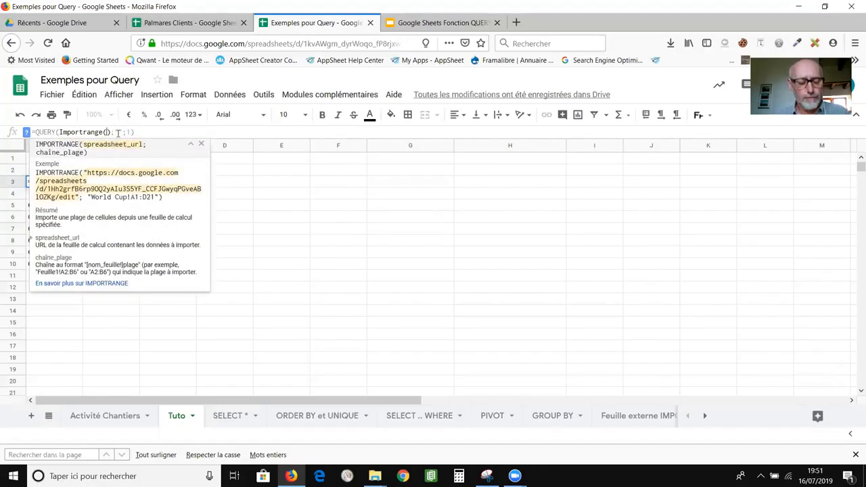
{"action": "type", "text": "\""}
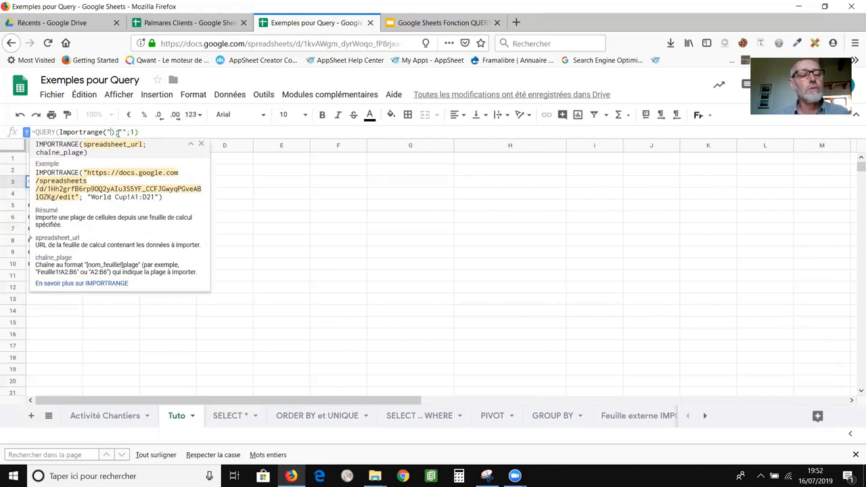
Copy the Palmares Clients share link and paste it, quoted, into the IMPORTRANGE call.
{"action": "left_click", "coordinate": [195, 27]}
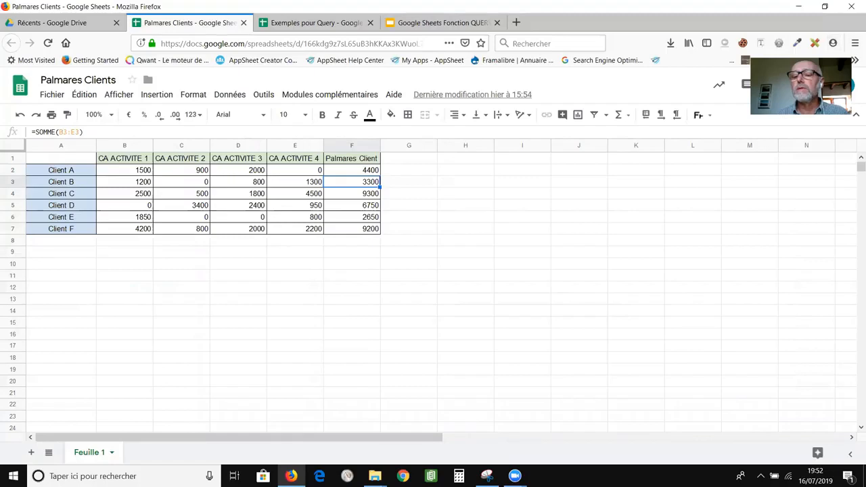
{"action": "left_click", "coordinate": [809, 87]}
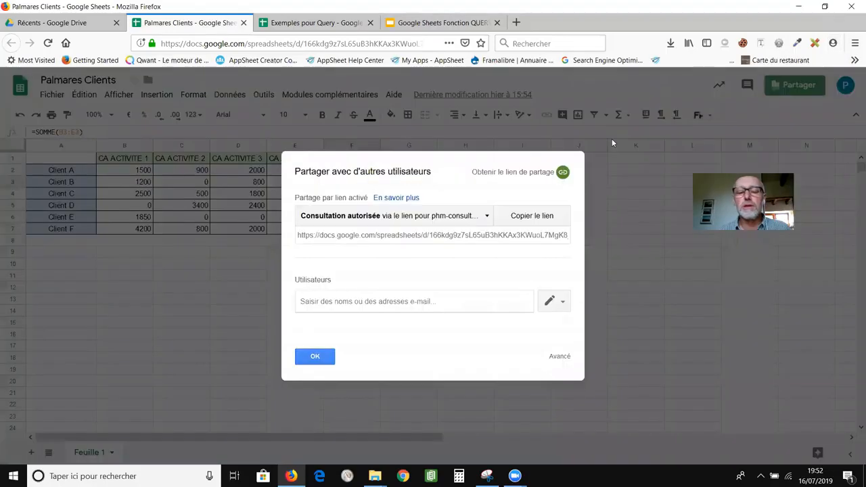
{"action": "left_click", "coordinate": [533, 216]}
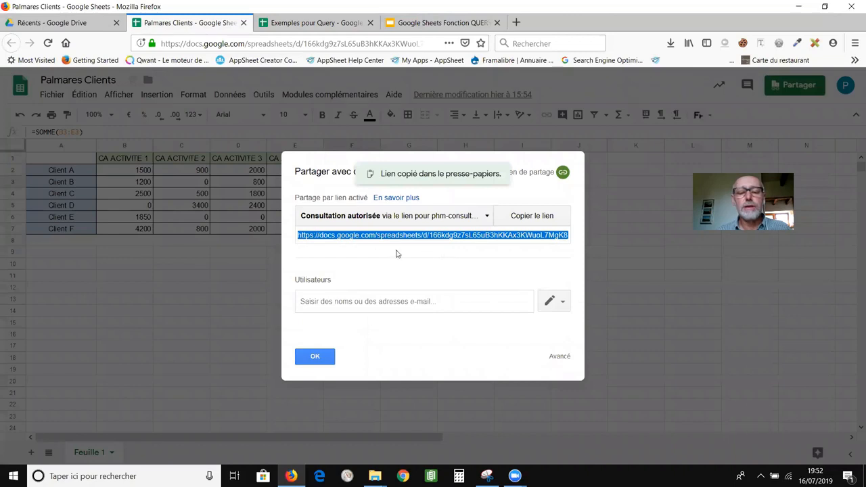
{"action": "left_click", "coordinate": [301, 25]}
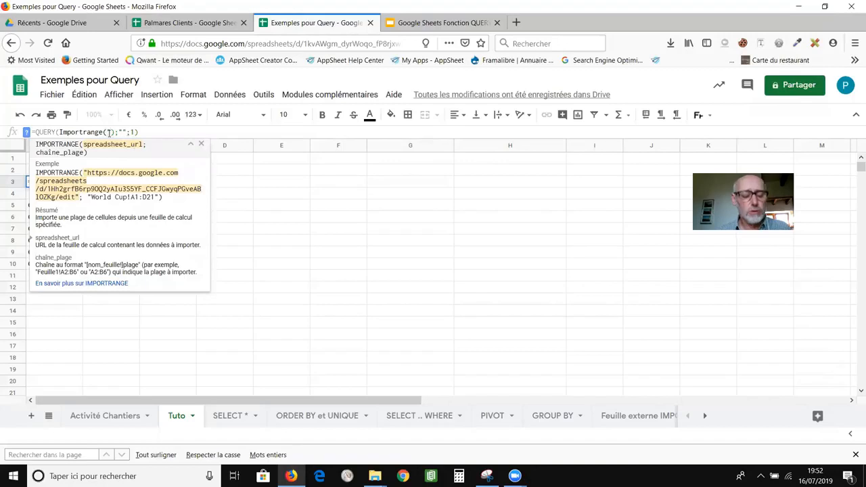
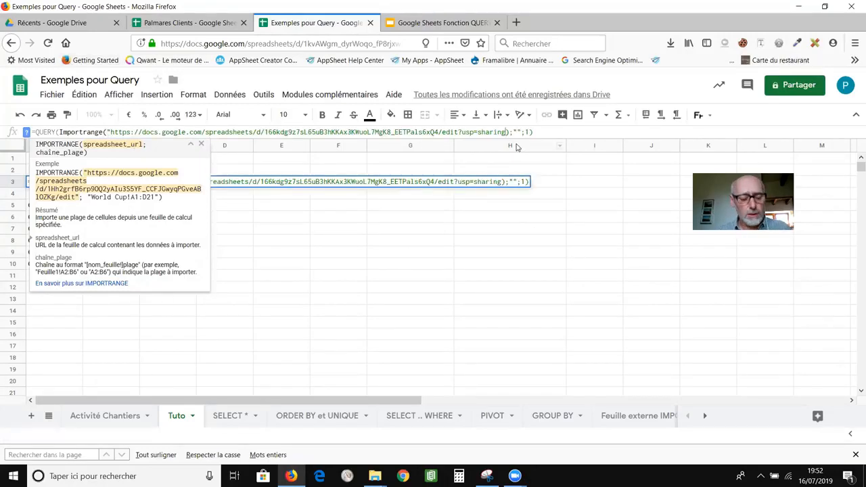
{"action": "type", "text": "\""}
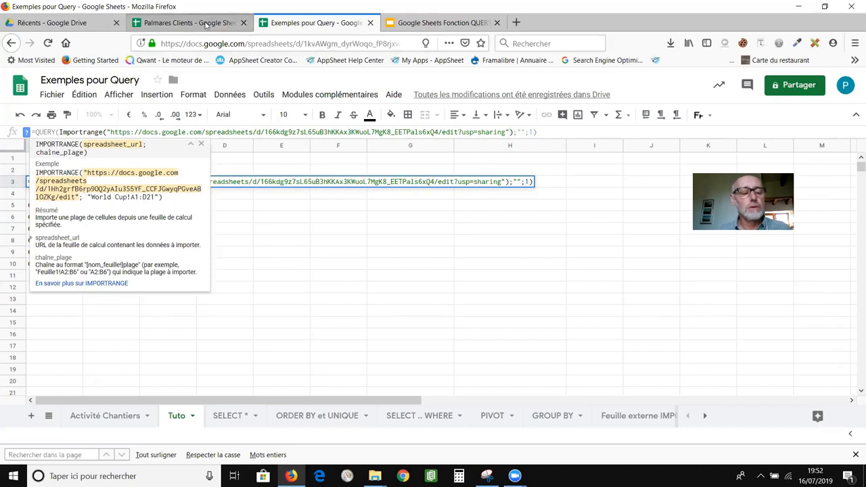
Close the Palmares Clients sharing settings and return to Exemples pour Query.
{"action": "left_click", "coordinate": [206, 24]}
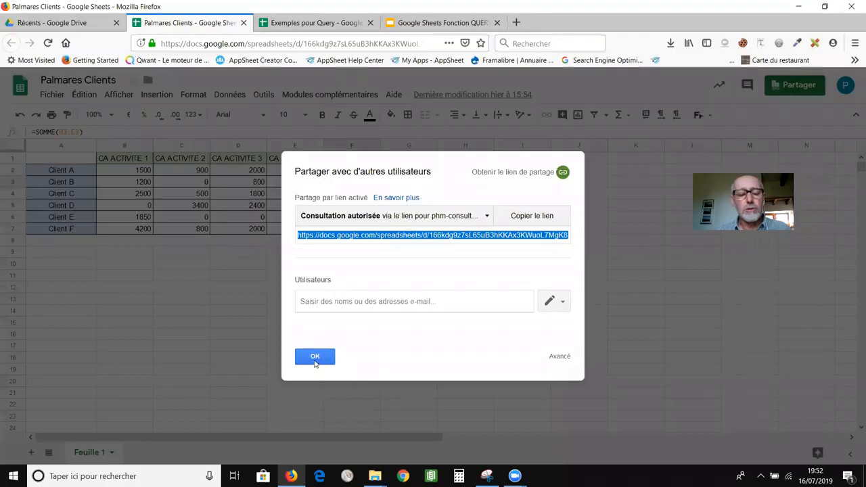
{"action": "left_click", "coordinate": [314, 357]}
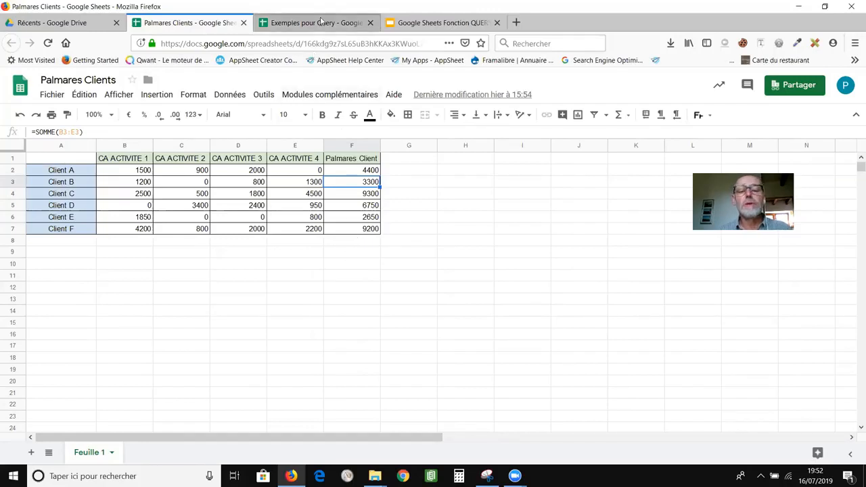
{"action": "left_click", "coordinate": [317, 23]}
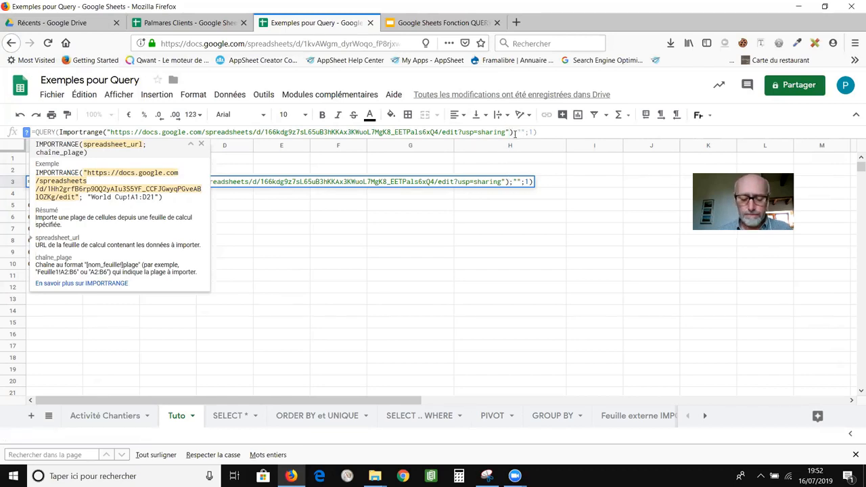
Add the range "Feuille 1!A1:F7" to IMPORTRANGE, checking it against the Palmares Clients table.
{"action": "left_click", "coordinate": [512, 133]}
{"action": "type", "text": ";"}
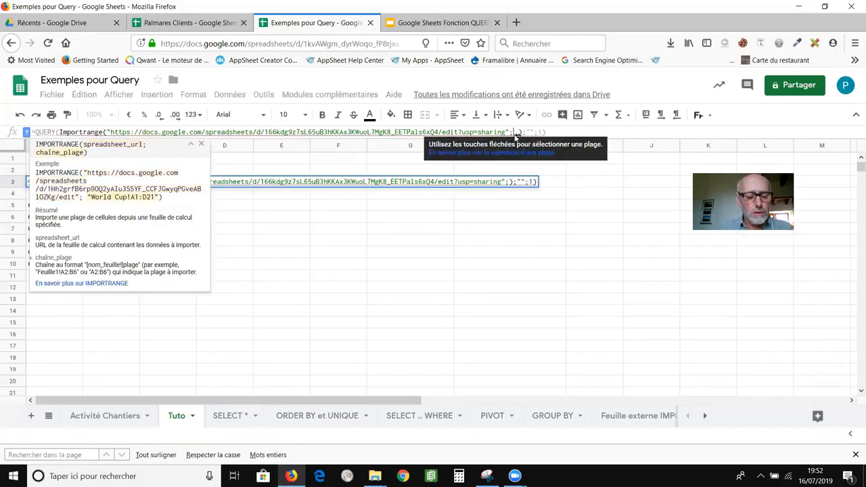
{"action": "type", "text": "\""}
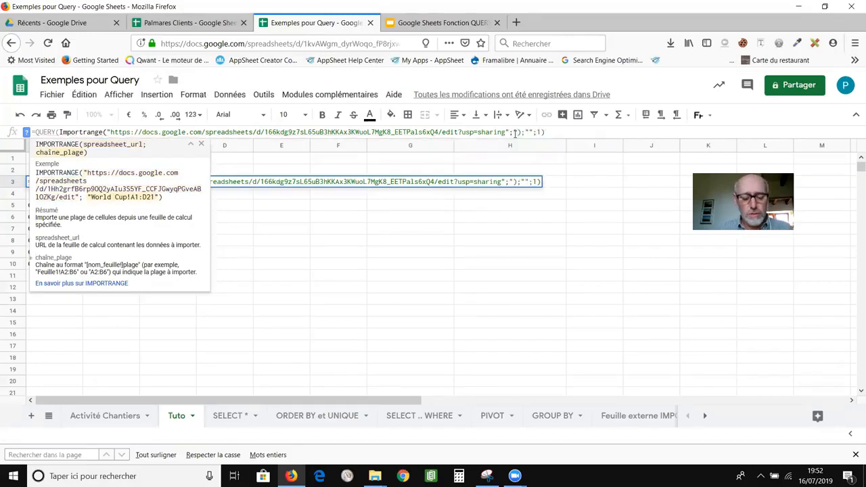
{"action": "type", "text": "Feuille"}
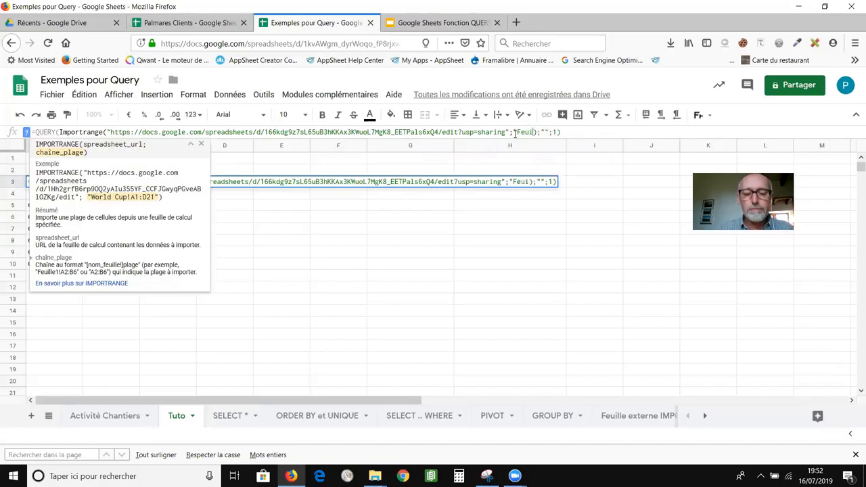
{"action": "type", "text": " 1"}
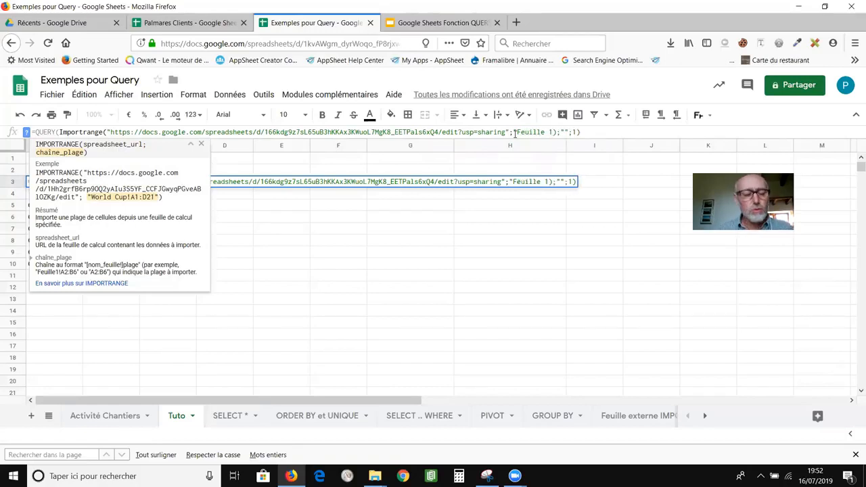
{"action": "type", "text": "!"}
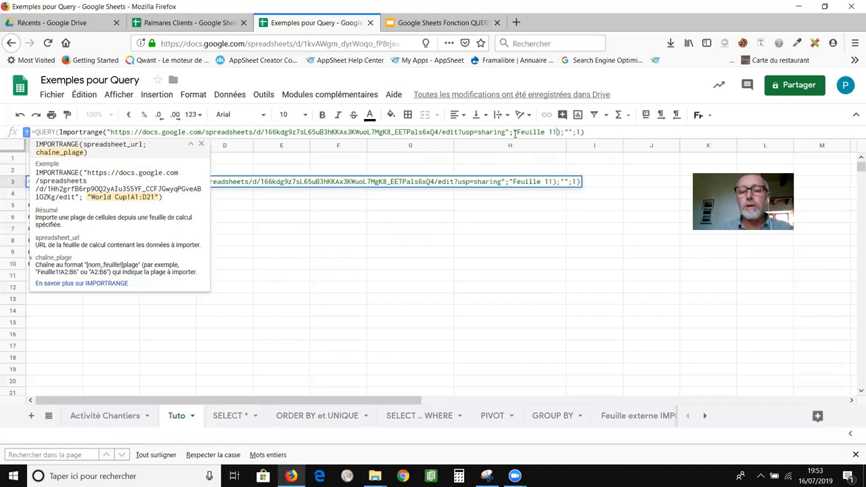
{"action": "type", "text": "A1"}
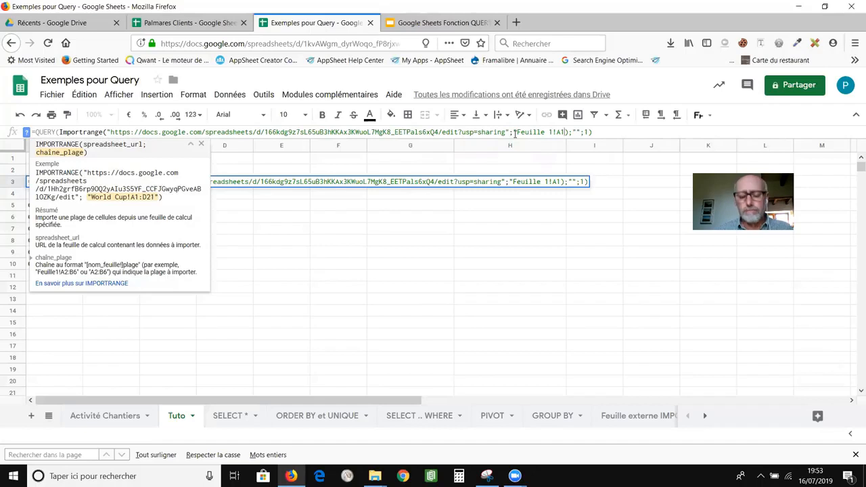
{"action": "type", "text": ":F7"}
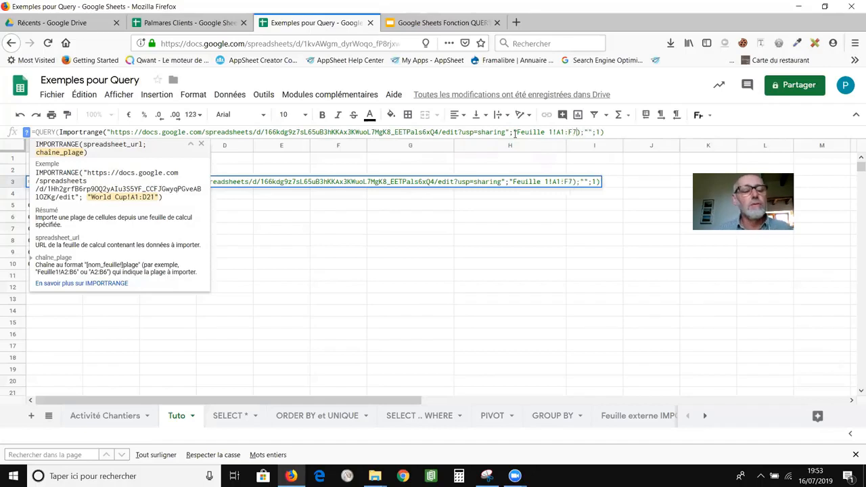
{"action": "type", "text": "\""}
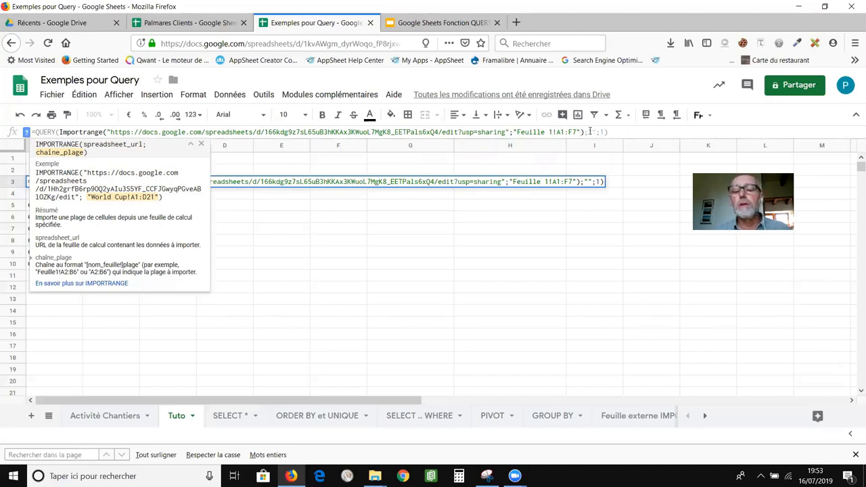
{"action": "left_click", "coordinate": [592, 132]}
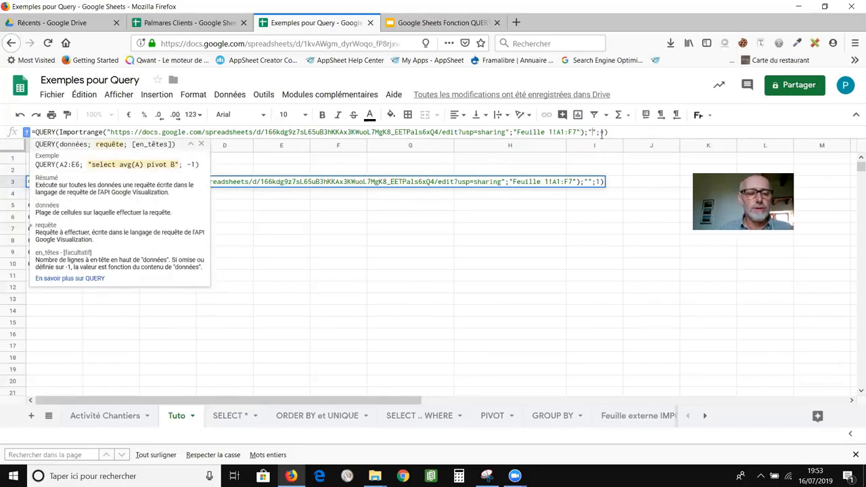
{"action": "left_click", "coordinate": [205, 26]}
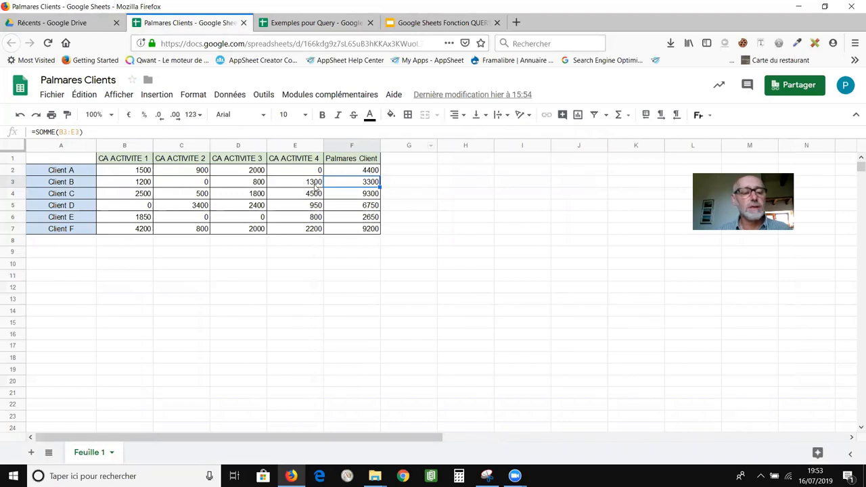
{"action": "left_click", "coordinate": [331, 27]}
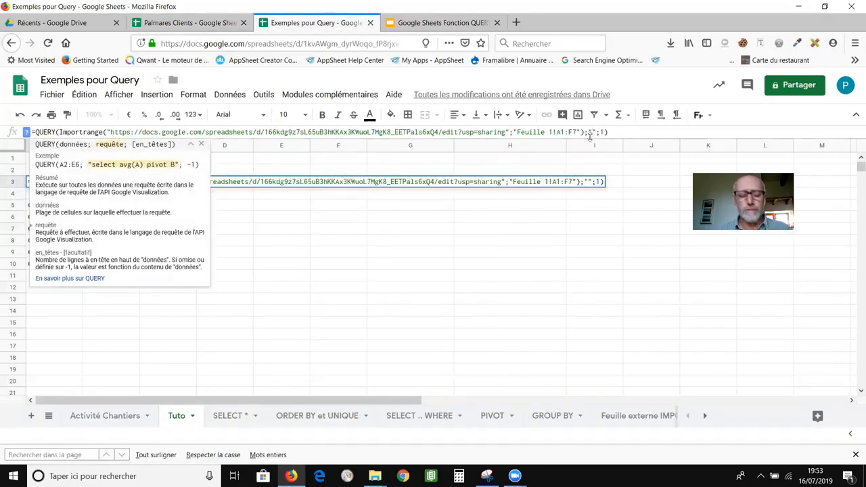
Enter the query string Select Col1,Col6 Order by Col6 Asc and commit the formula.
{"action": "type", "text": "Select"}
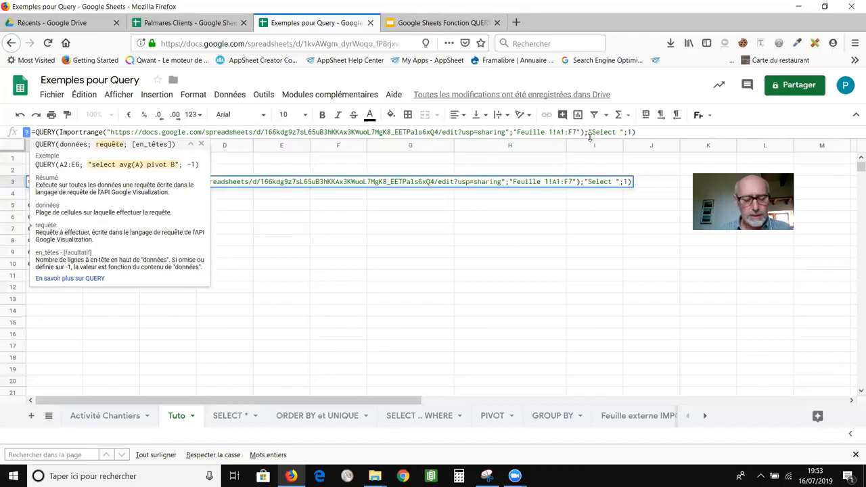
{"action": "type", "text": "Col"}
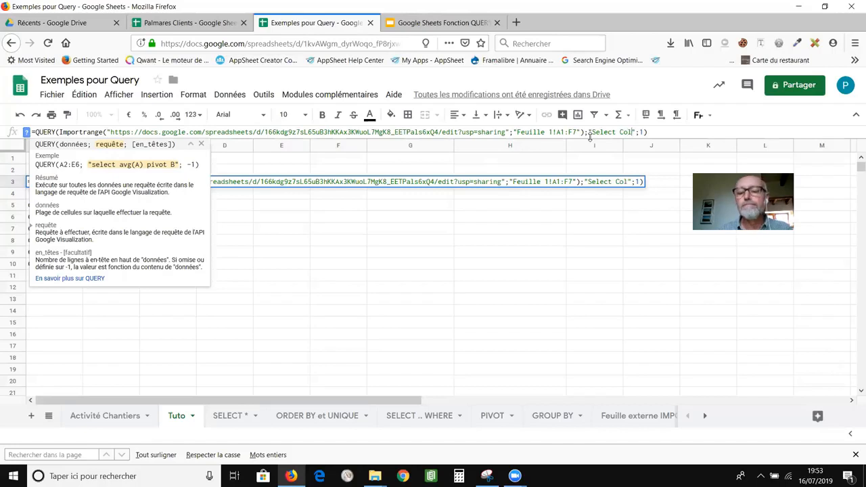
{"action": "type", "text": "1"}
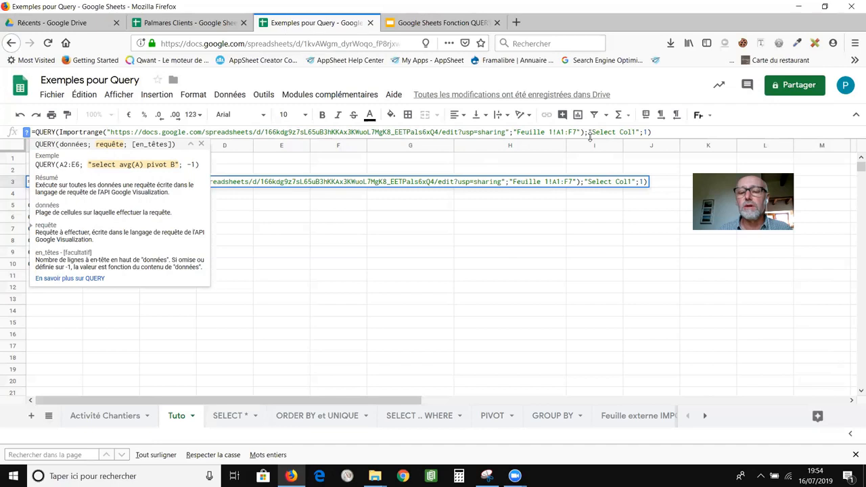
{"action": "type", "text": ",Col6"}
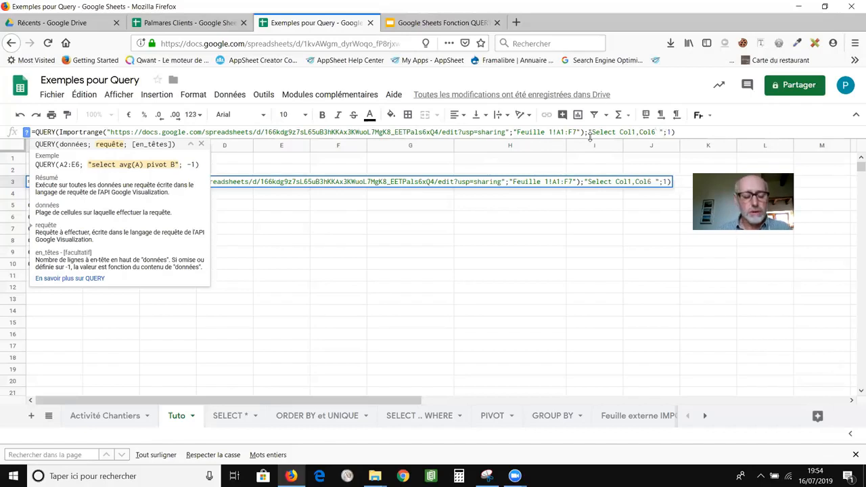
{"action": "type", "text": " Orzde"}
{"action": "key", "text": "BackSpace"}
{"action": "key", "text": "BackSpace"}
{"action": "key", "text": "BackSpace"}
{"action": "type", "text": "der by Col6"}
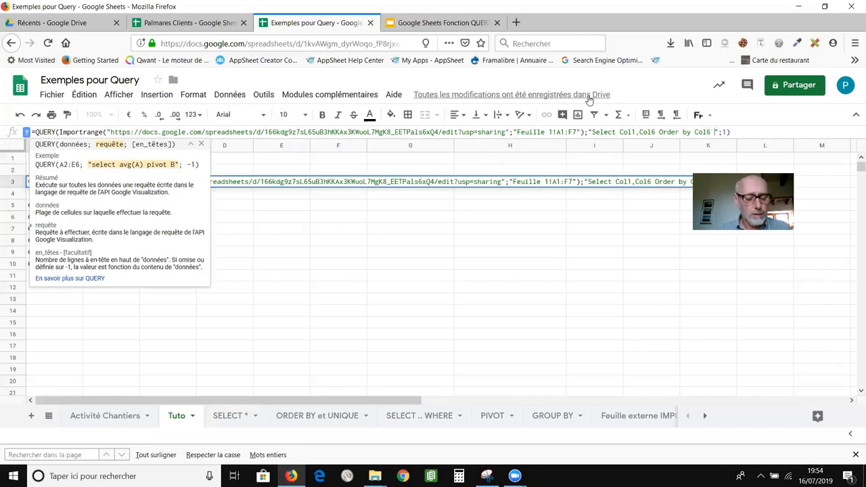
{"action": "type", "text": " Asc"}
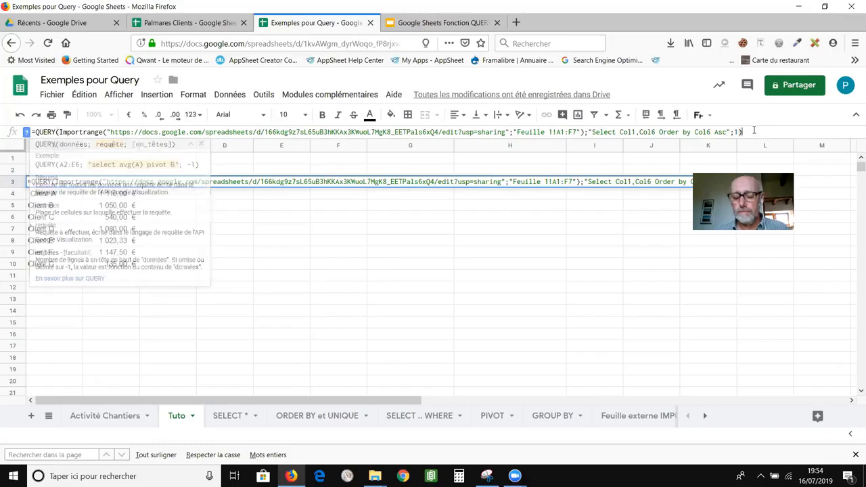
{"action": "key", "text": "Return"}
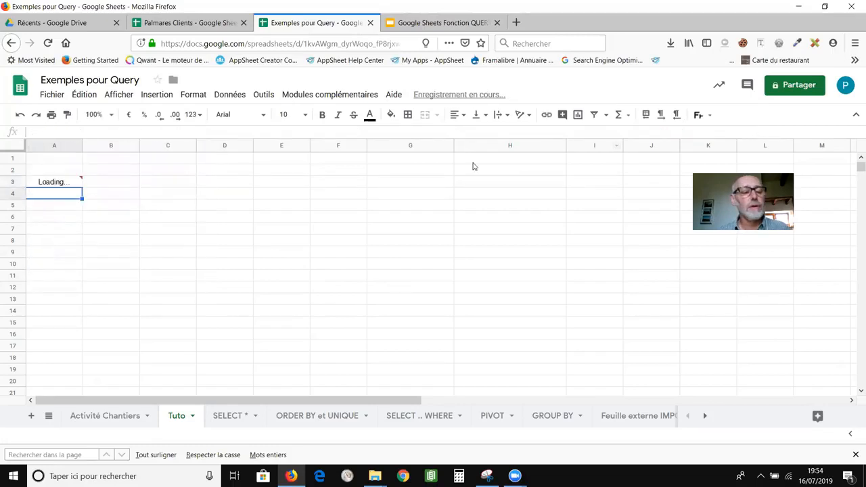
Type a Client header into A3, overwriting the QUERY formula.
{"action": "left_click", "coordinate": [69, 184]}
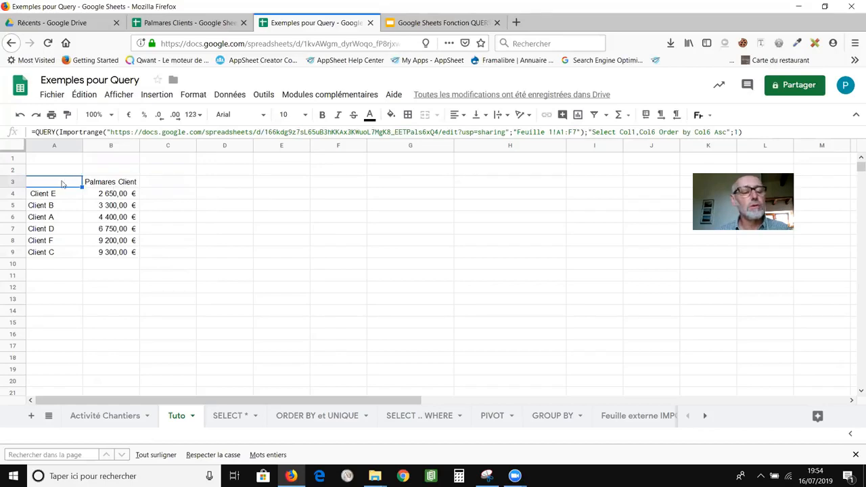
{"action": "type", "text": "Client"}
{"action": "key", "text": "BackSpace"}
{"action": "key", "text": "BackSpace"}
{"action": "key", "text": "BackSpace"}
{"action": "key", "text": "BackSpace"}
{"action": "type", "text": "ient"}
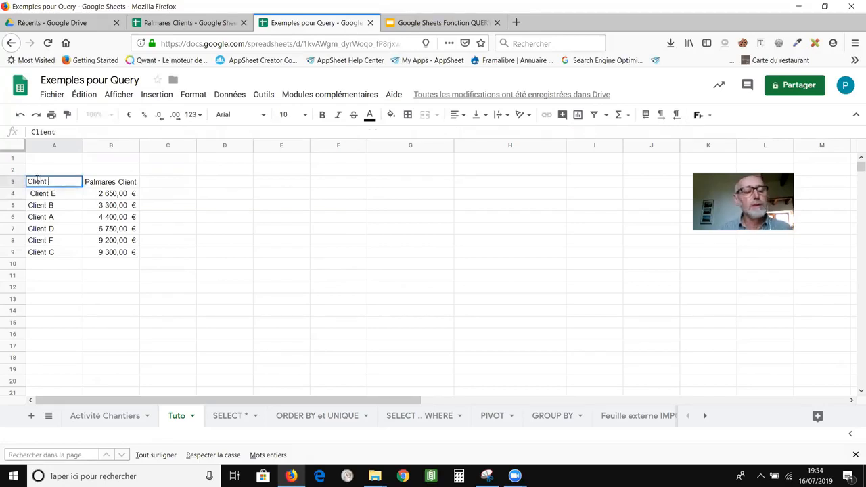
{"action": "left_click", "coordinate": [132, 280]}
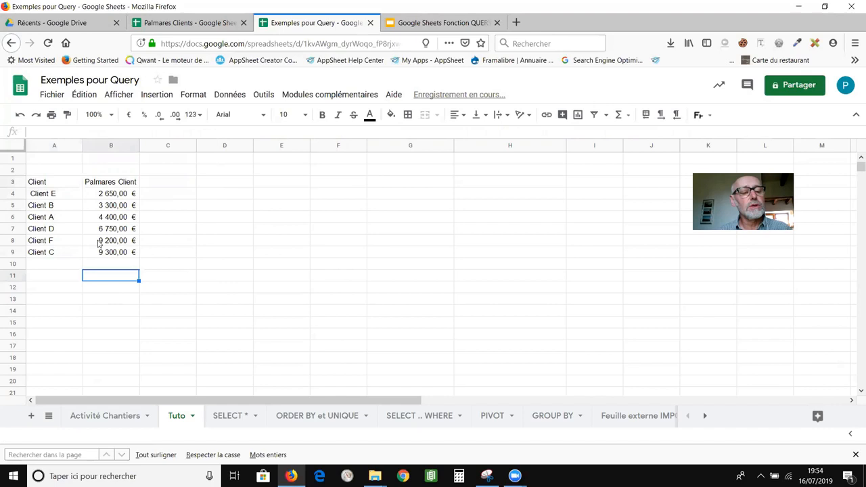
Undo the header to restore the QUERY results, Client E at 2 650,00 € first.
{"action": "left_click", "coordinate": [72, 185]}
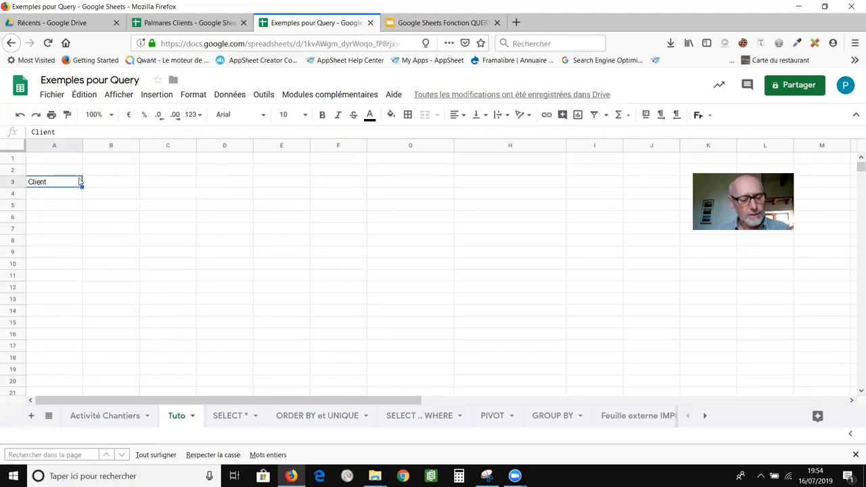
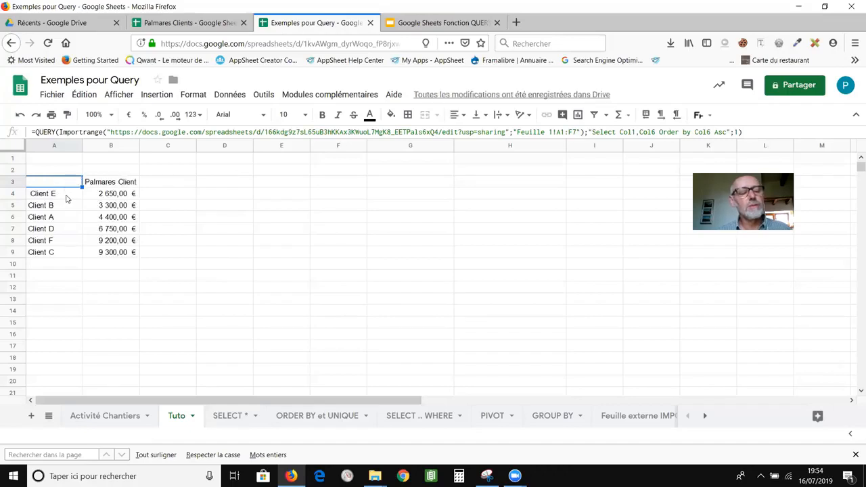
{"action": "left_click", "coordinate": [68, 195]}
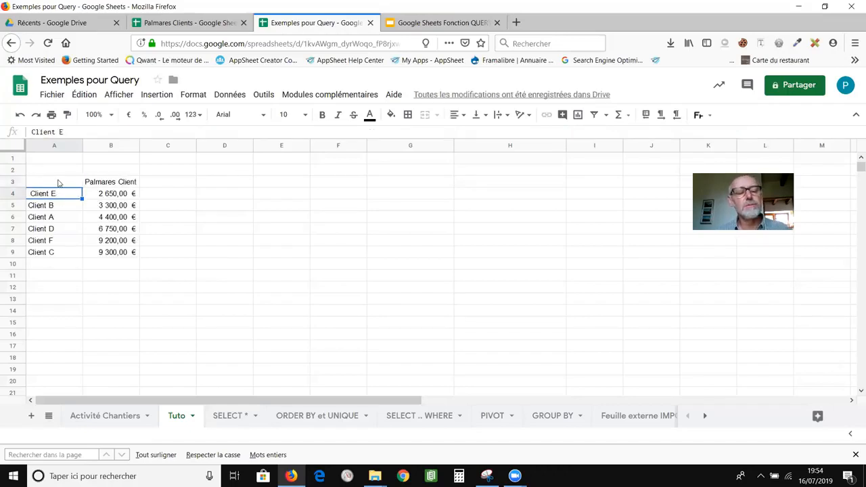